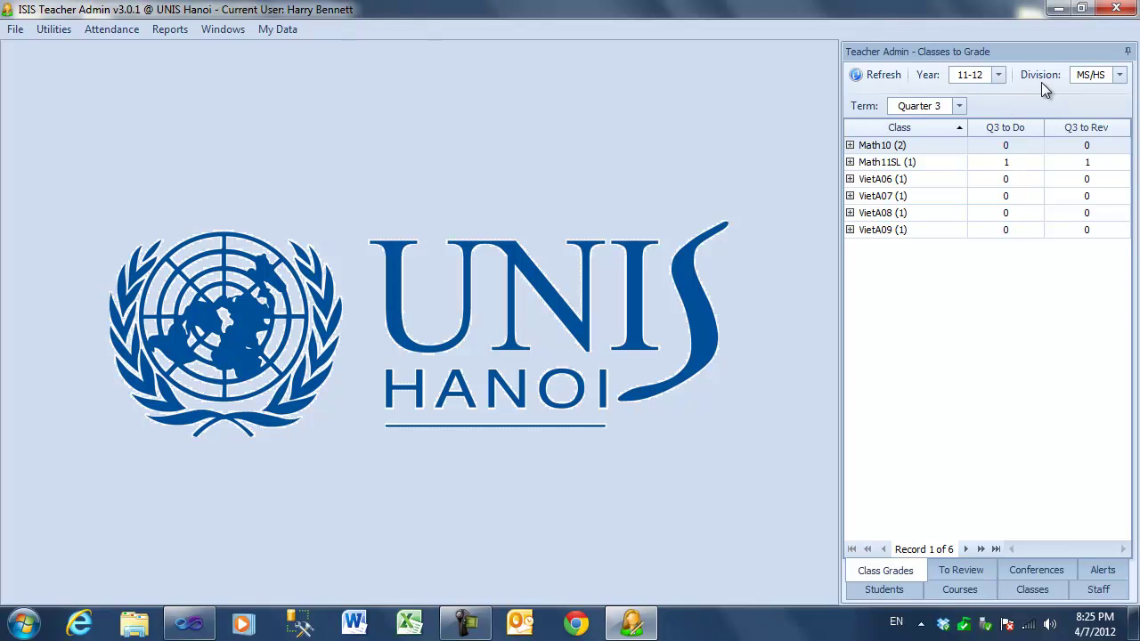
# Check the available divisions and switch the term of the classes to grade to Quarter 4.
pyautogui.click(1119, 76)
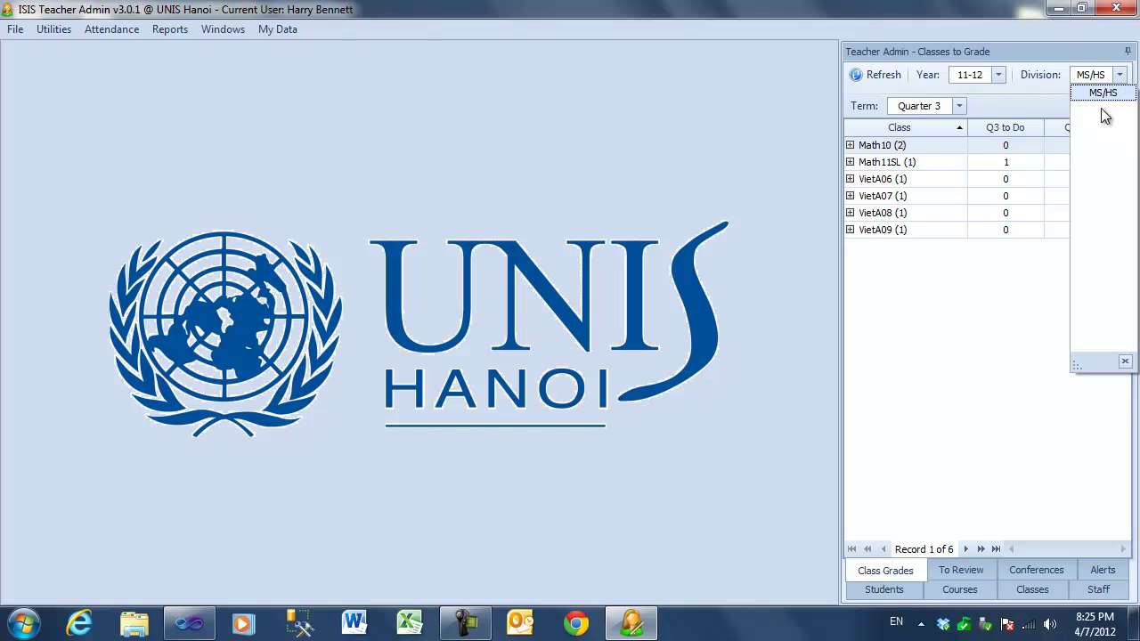
pyautogui.click(1057, 101)
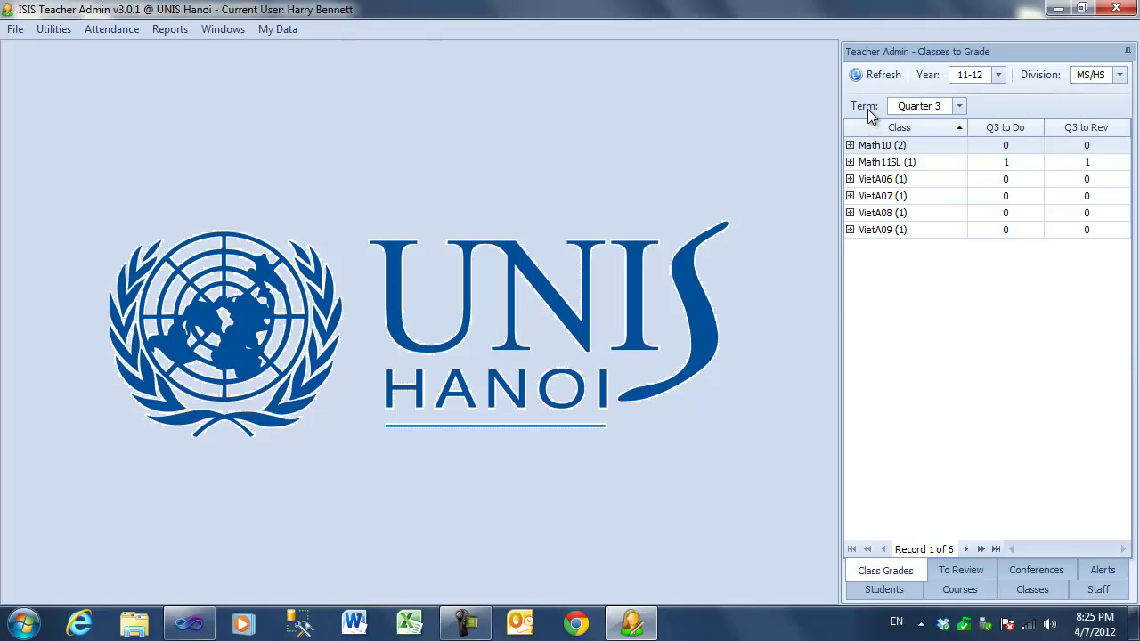
pyautogui.click(958, 106)
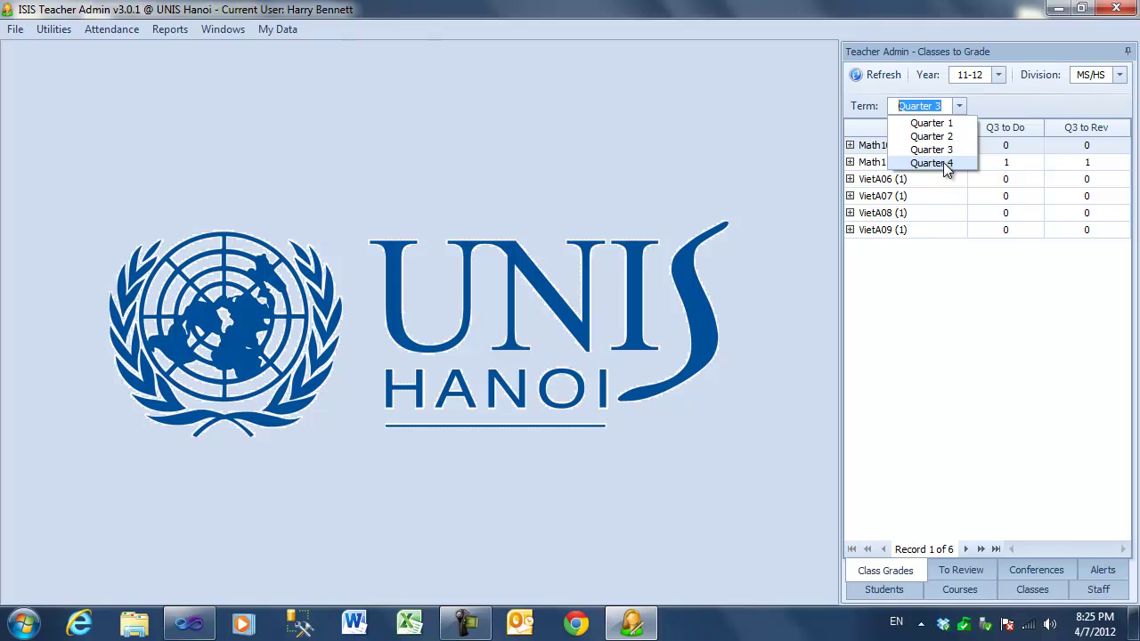
pyautogui.click(942, 162)
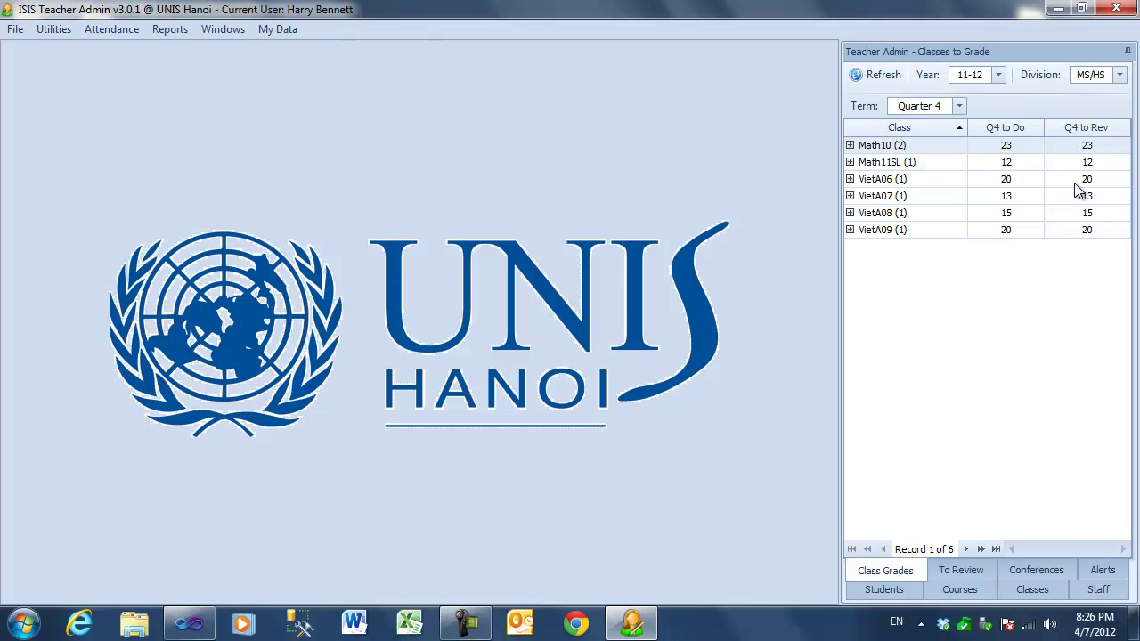
# Expand the Math10 (2) class and view the options available for its first student and for the class.
pyautogui.click(850, 146)
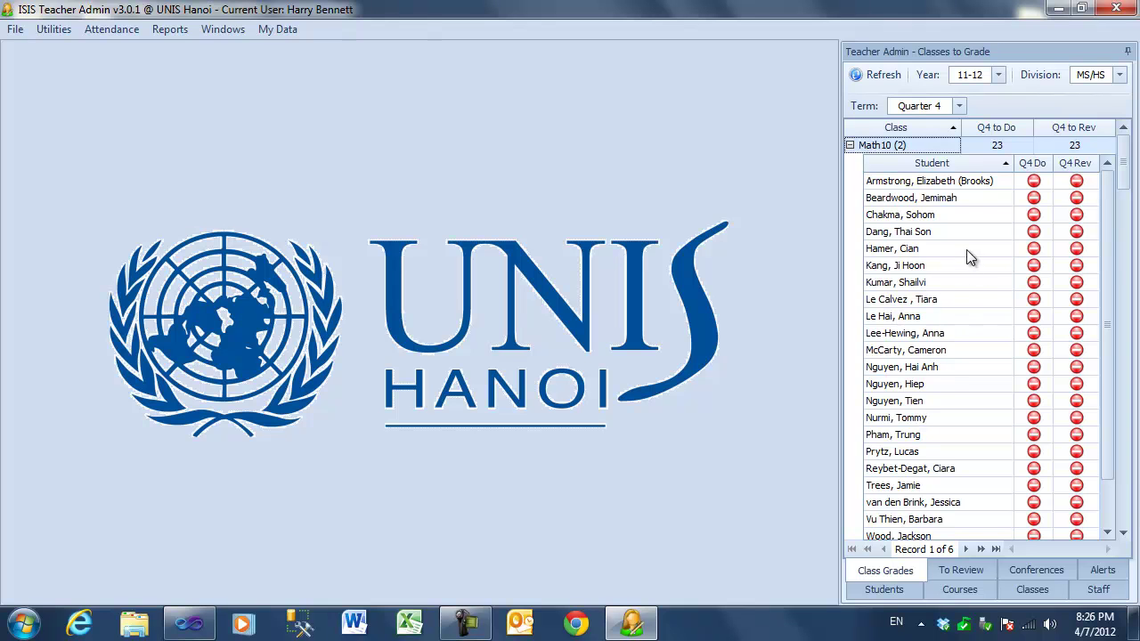
pyautogui.rightClick(929, 186)
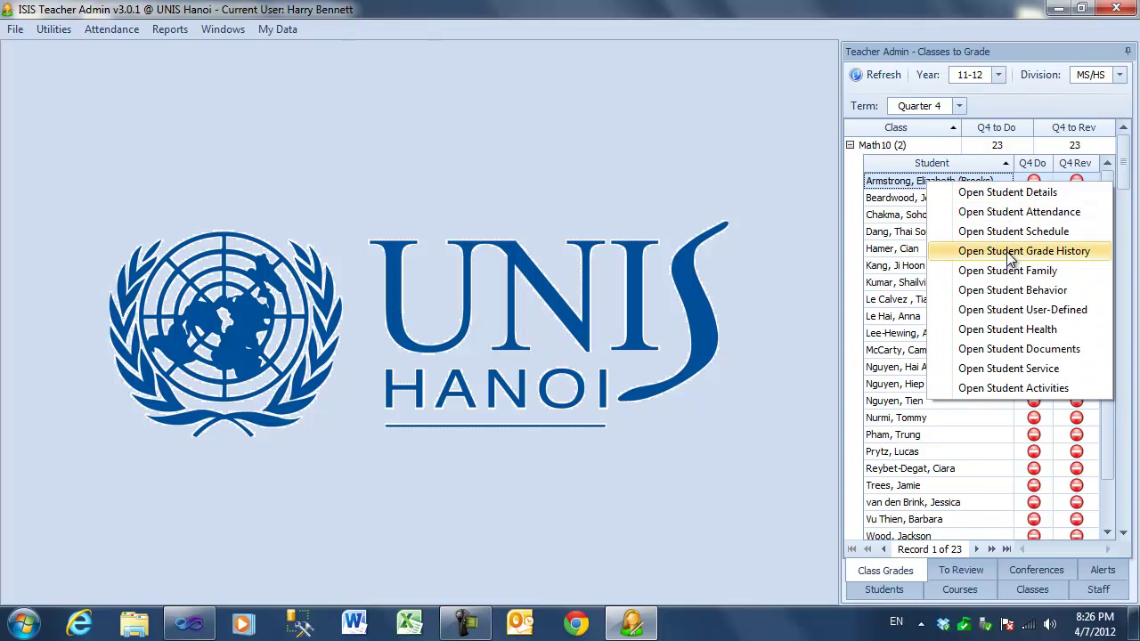
pyautogui.rightClick(899, 145)
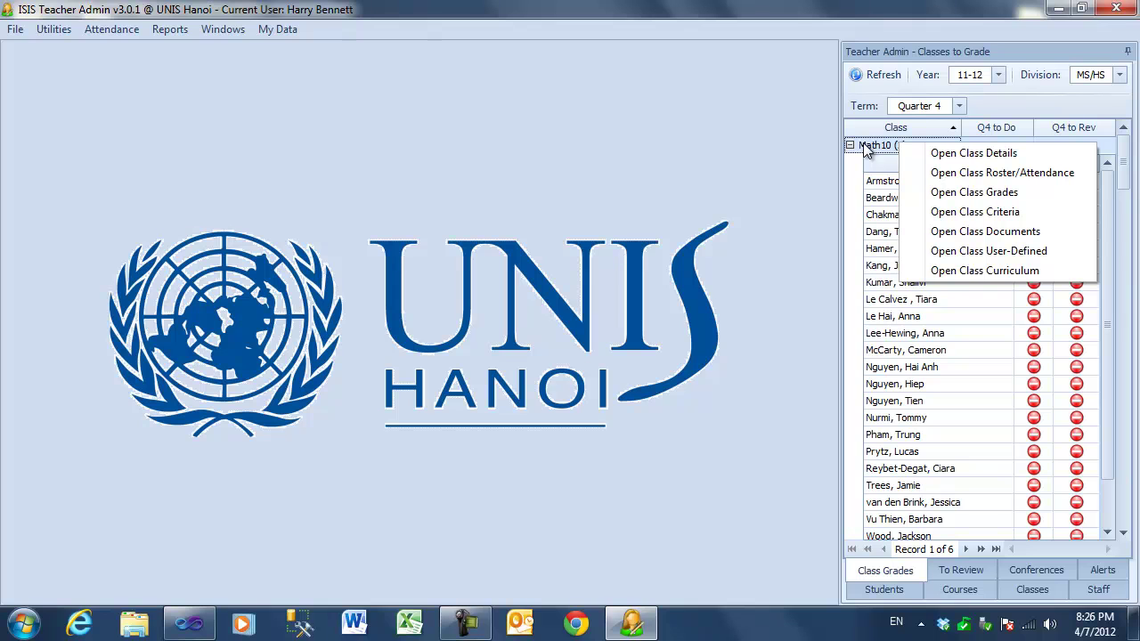
# Open the Math10 (2) grade sheet and auto-hide the Classes to Grade list to widen the grid.
pyautogui.click(1047, 107)
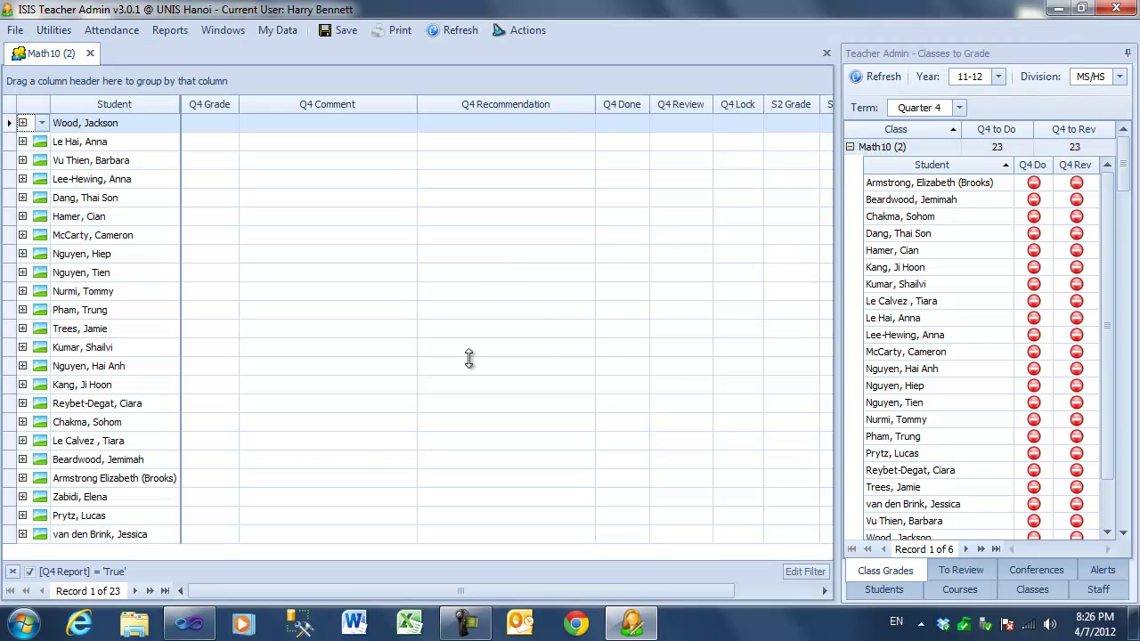
pyautogui.click(1127, 55)
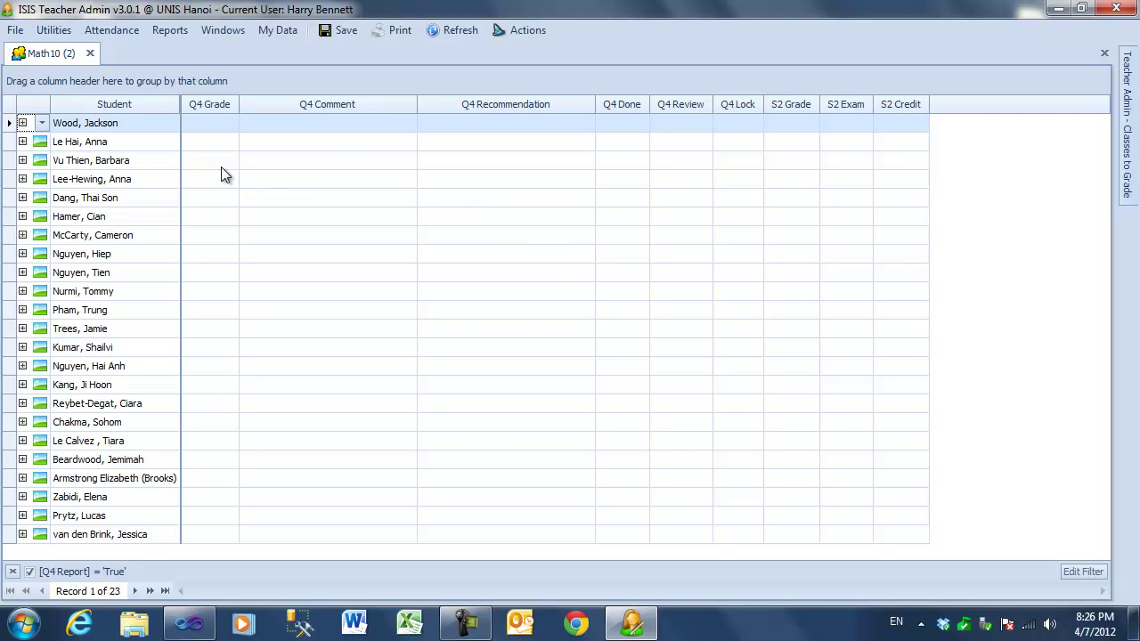
# View the pictures stored for the second, third and eighth students in the grade sheet.
pyautogui.click(38, 148)
pyautogui.press('Escape')
pyautogui.click(43, 162)
pyautogui.press('Escape')
pyautogui.click(51, 256)
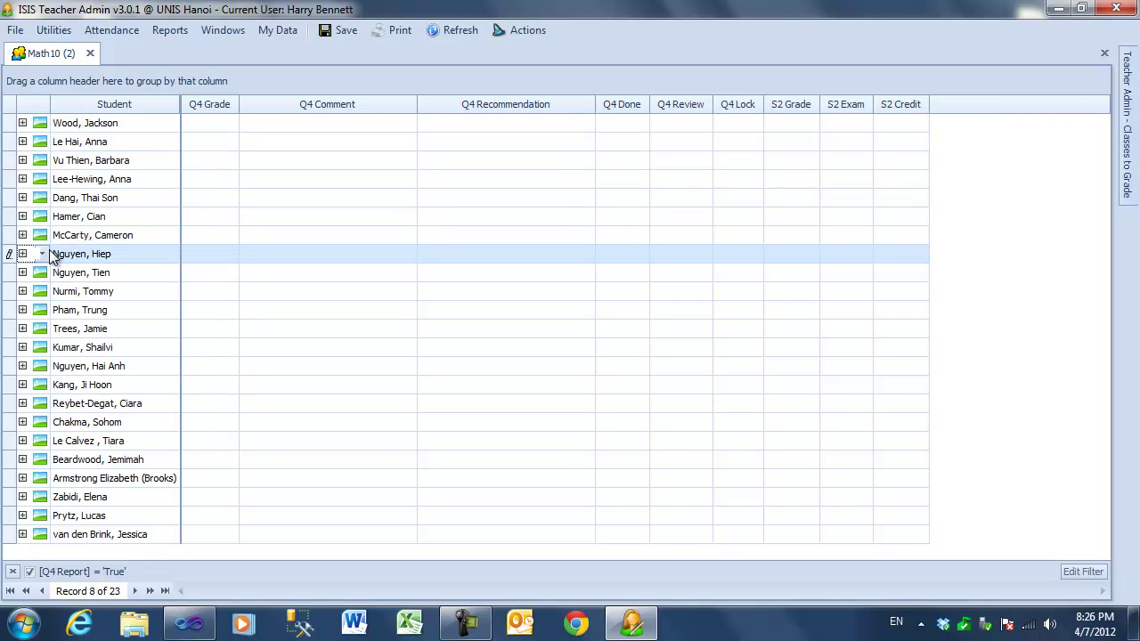
pyautogui.click(40, 255)
pyautogui.press('Escape')
# Expand the first student's assessment criteria and set the student's Q4 Grade to 7.
pyautogui.click(226, 122)
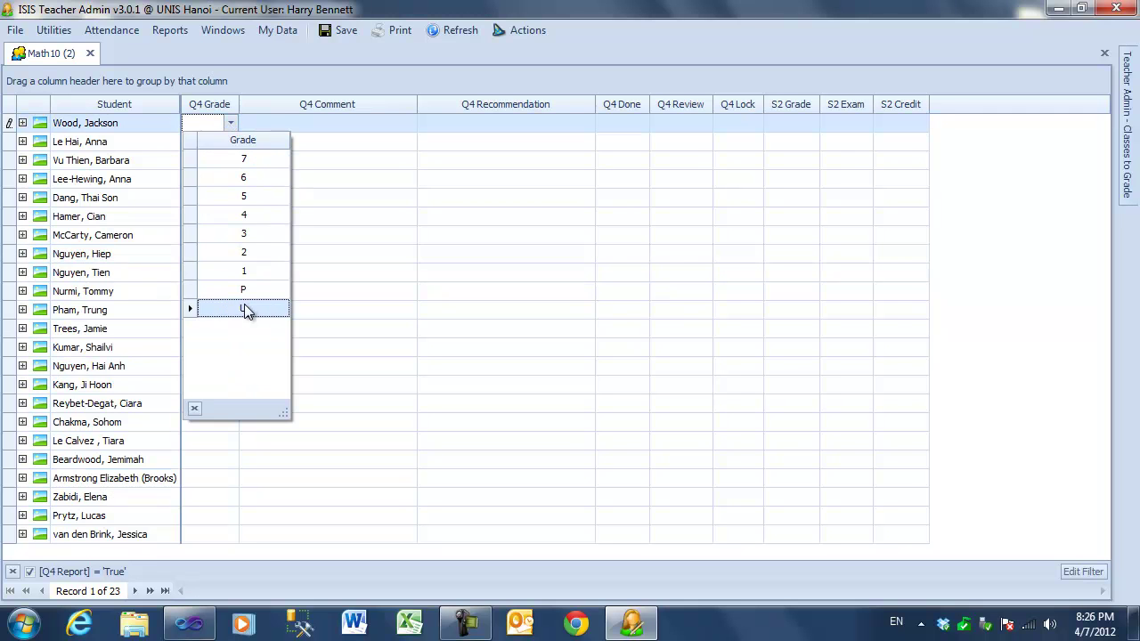
pyautogui.click(230, 125)
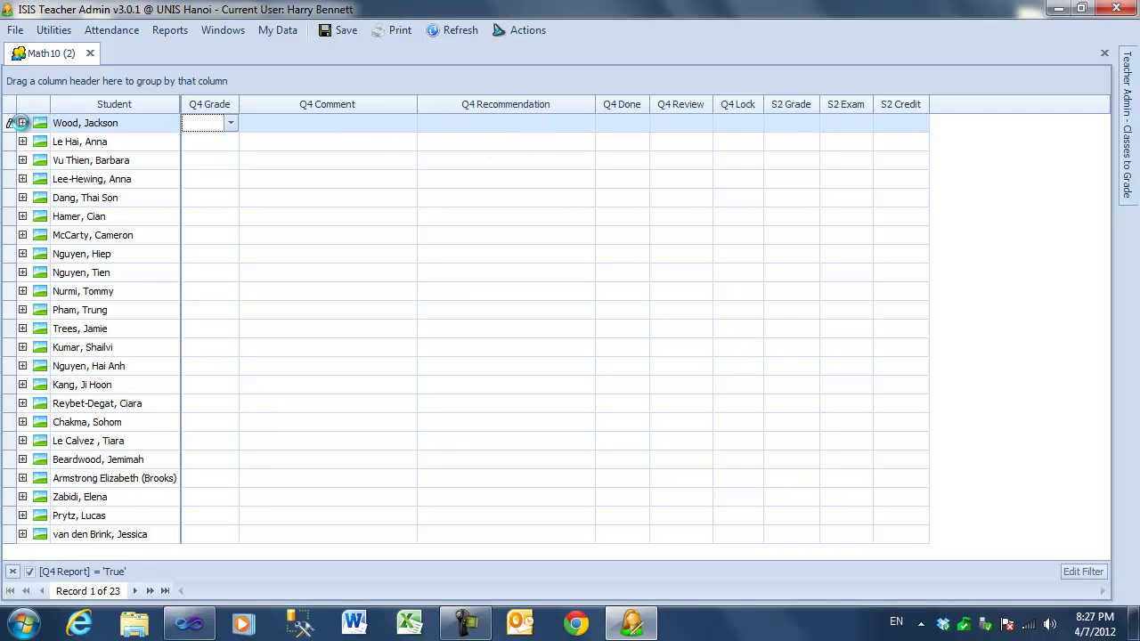
pyautogui.click(22, 123)
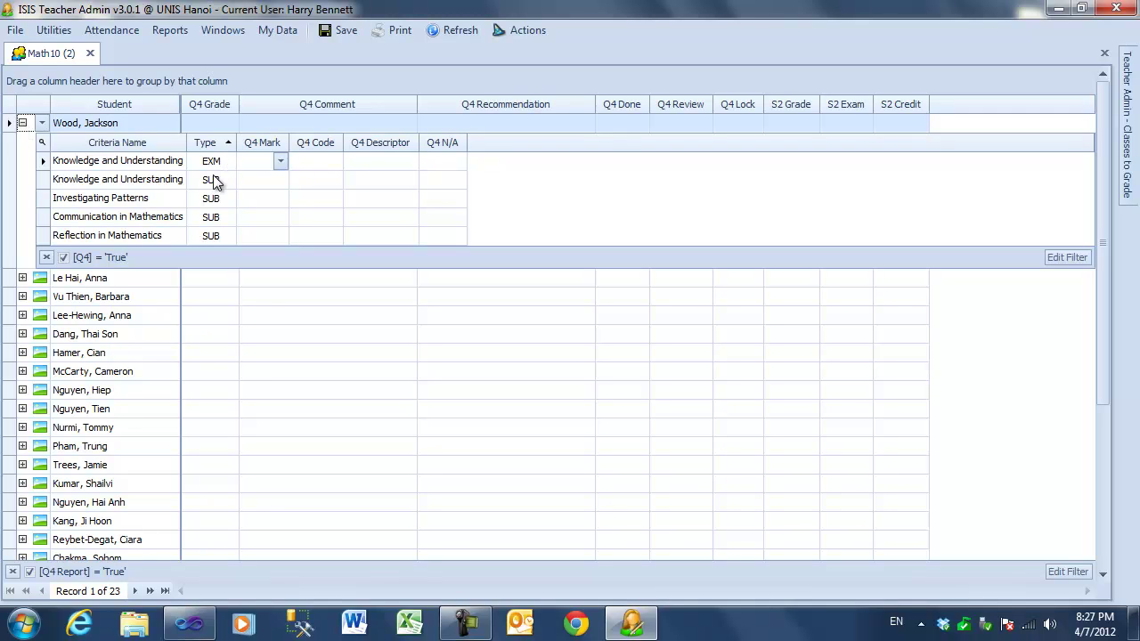
pyautogui.click(215, 123)
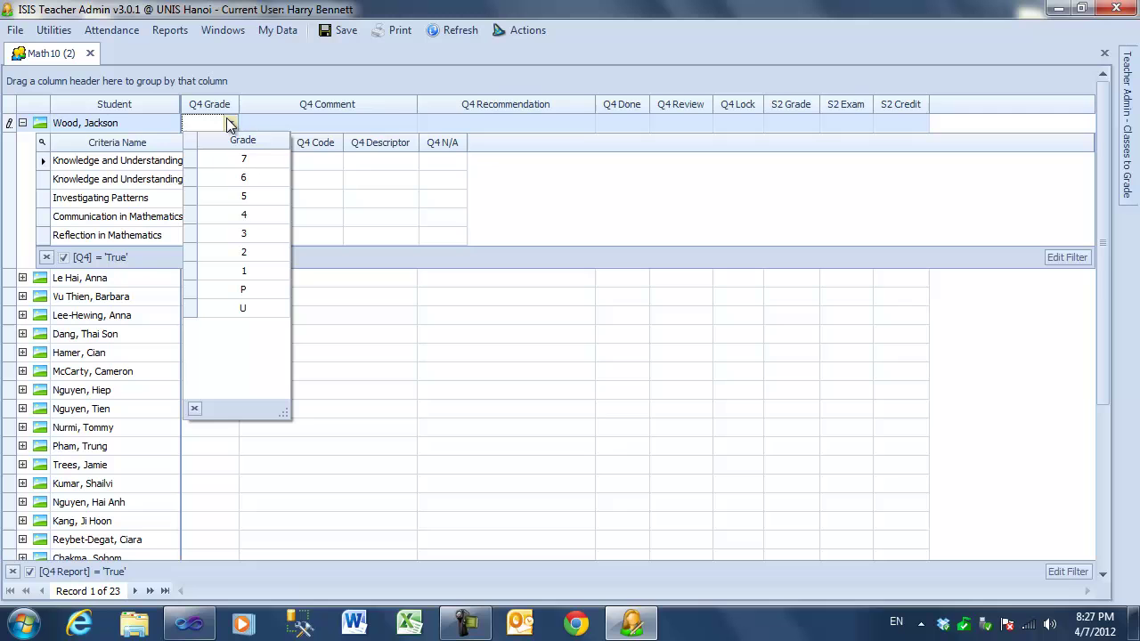
pyautogui.click(243, 160)
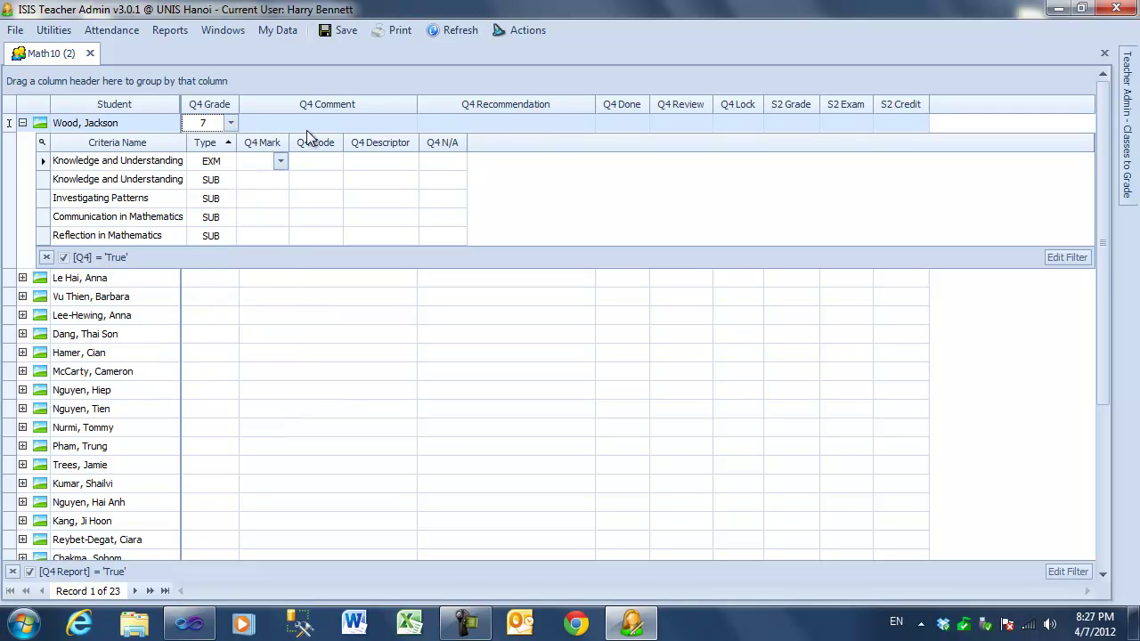
# Try to mark the first student as Q4 Done before entering the criteria marks.
pyautogui.click(625, 122)
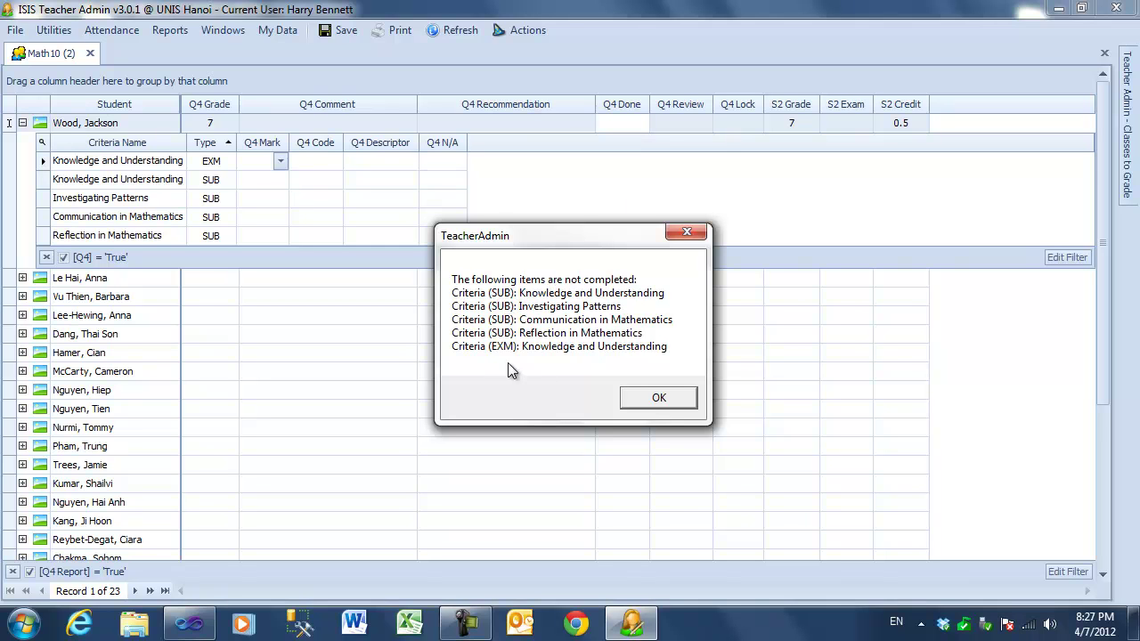
pyautogui.click(649, 398)
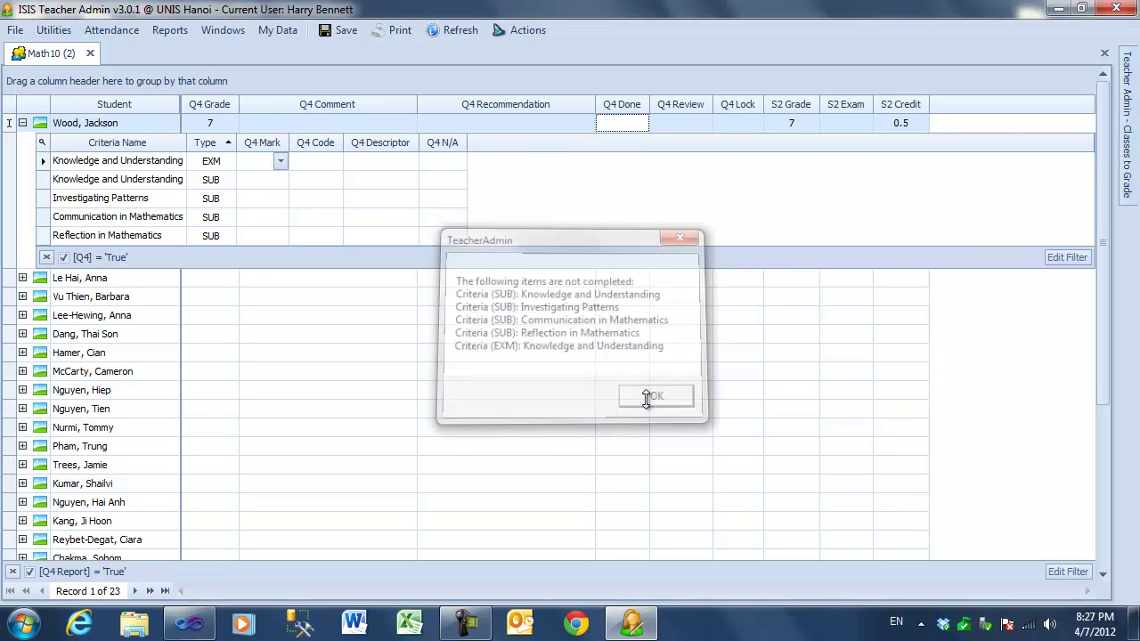
# Enter the first student's Q4 marks for Knowledge and Understanding: 8 for the EXM criterion and 6 for the SUB criterion.
pyautogui.click(281, 161)
pyautogui.click(257, 178)
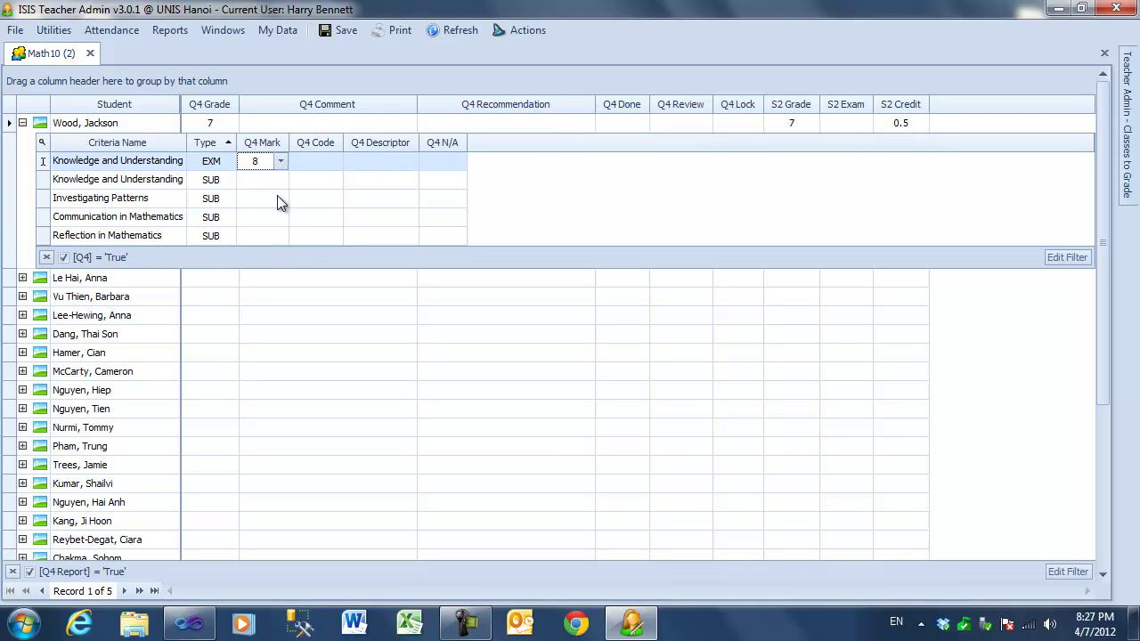
pyautogui.click(277, 182)
pyautogui.click(279, 181)
pyautogui.click(256, 228)
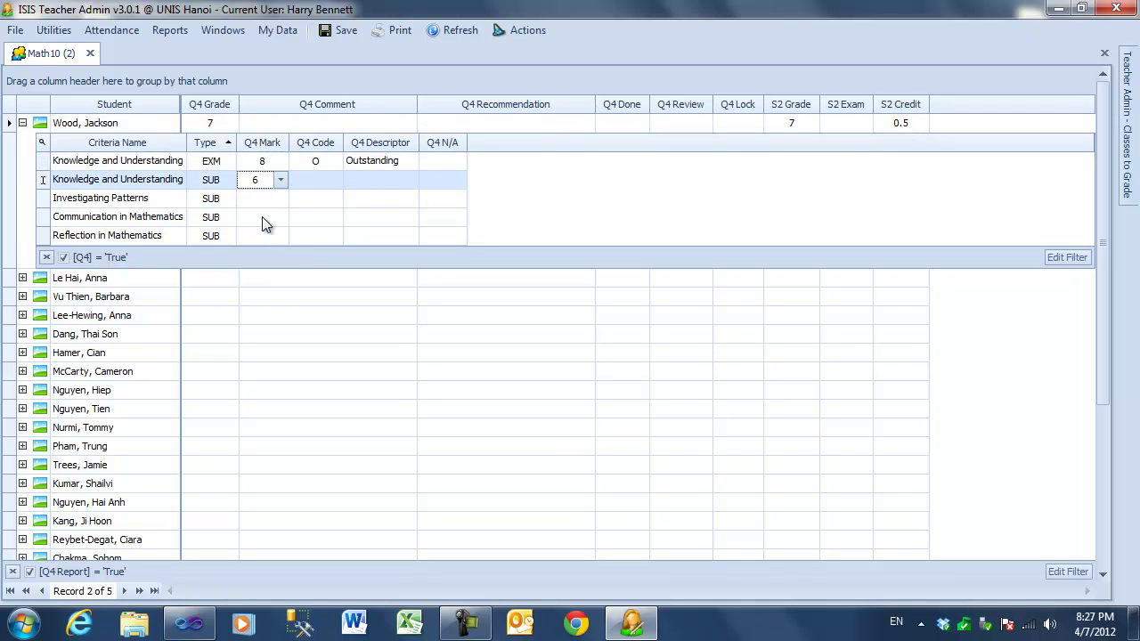
# Enter the first student's remaining Q4 marks: Investigating Patterns 5, Communication in Mathematics 2 and Reflection in Mathematics 6.
pyautogui.click(279, 198)
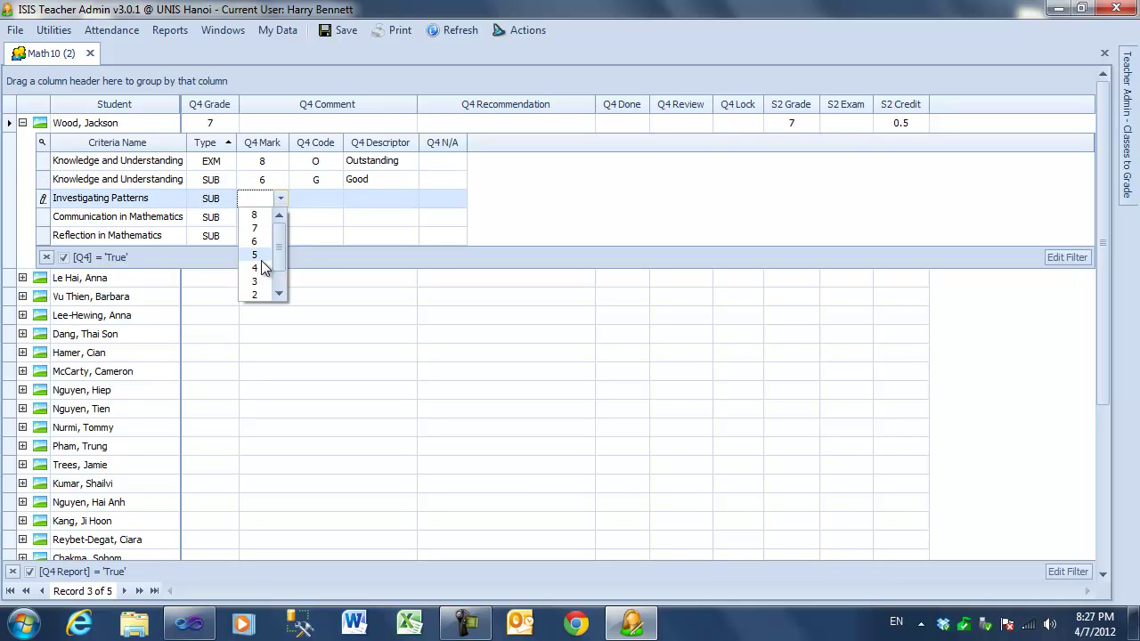
pyautogui.click(279, 246)
pyautogui.click(281, 218)
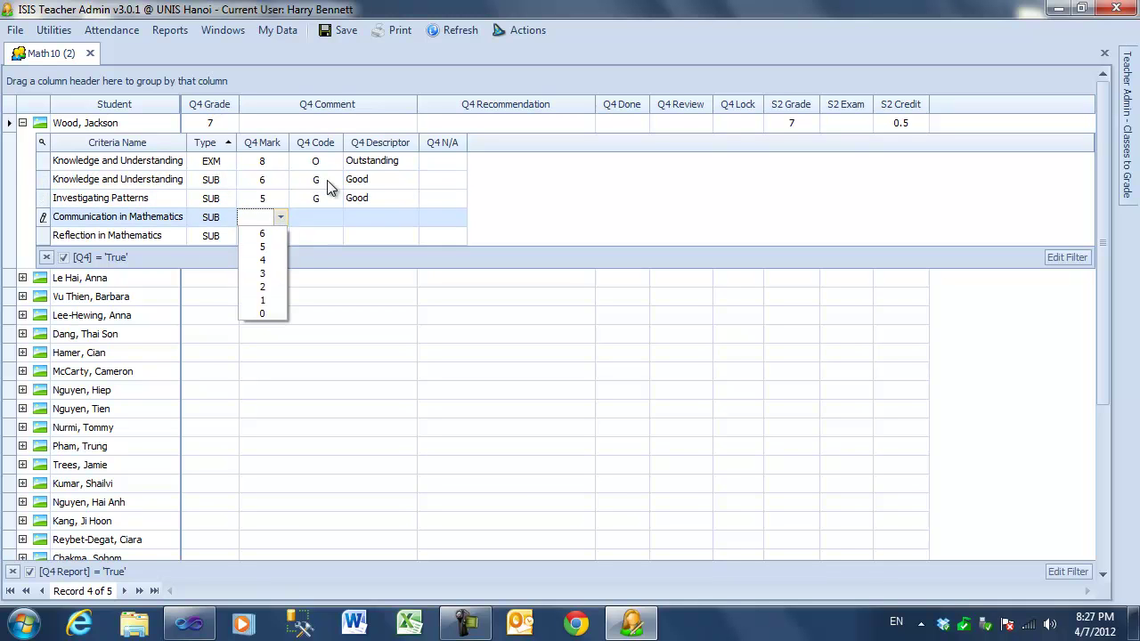
pyautogui.click(267, 286)
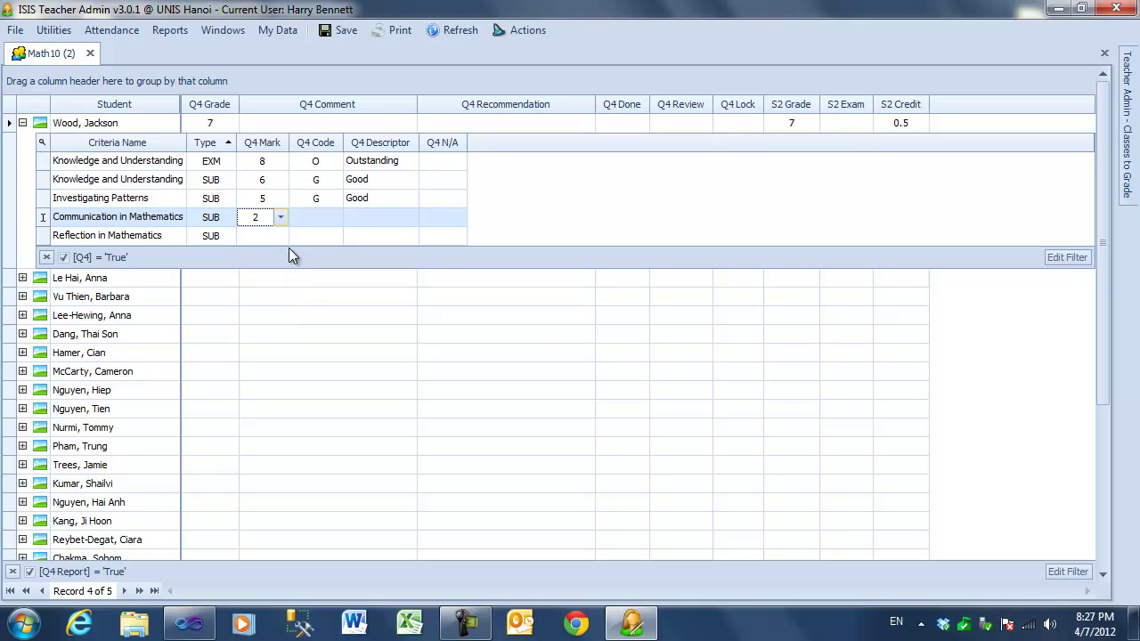
pyautogui.click(280, 235)
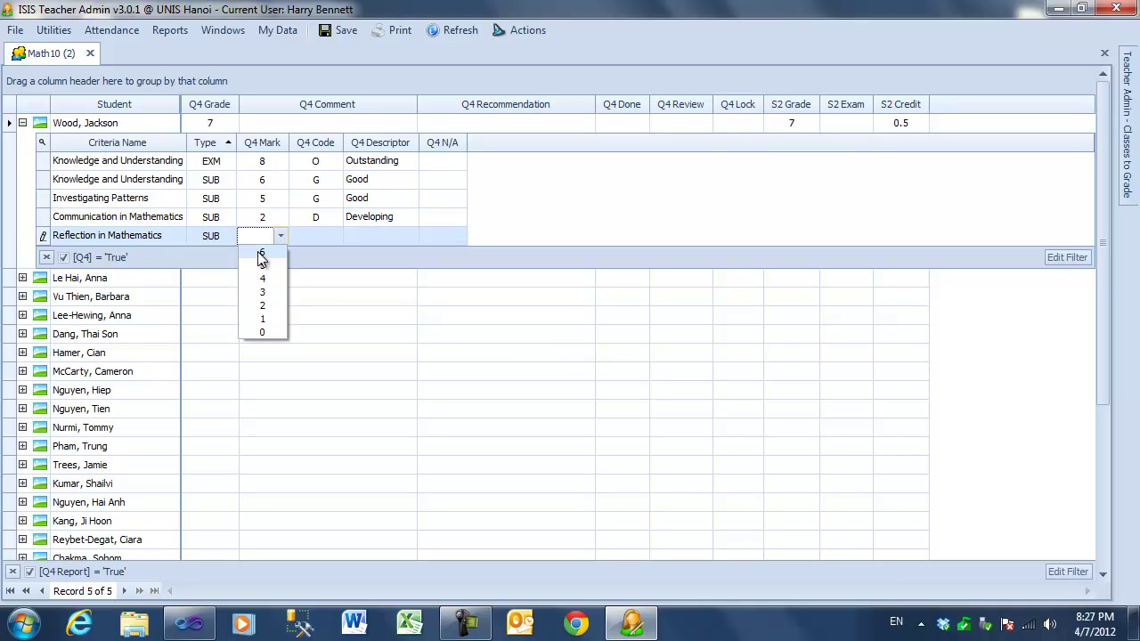
pyautogui.click(257, 251)
pyautogui.click(512, 198)
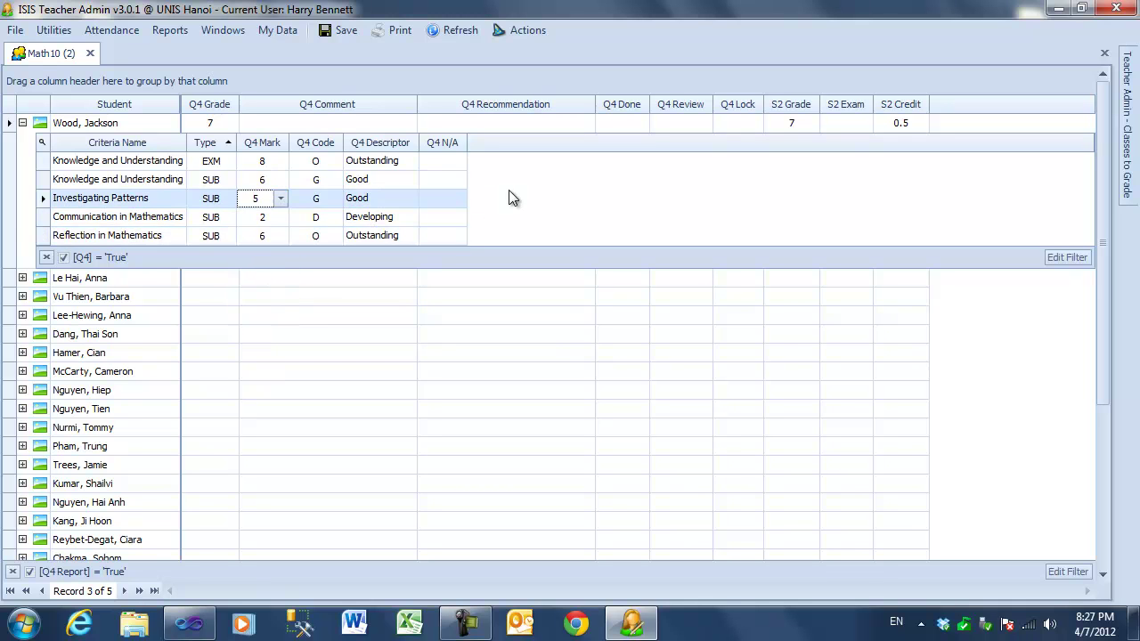
# Try to mark the EXM Knowledge and Understanding criterion as N/A for Q4.
pyautogui.click(438, 162)
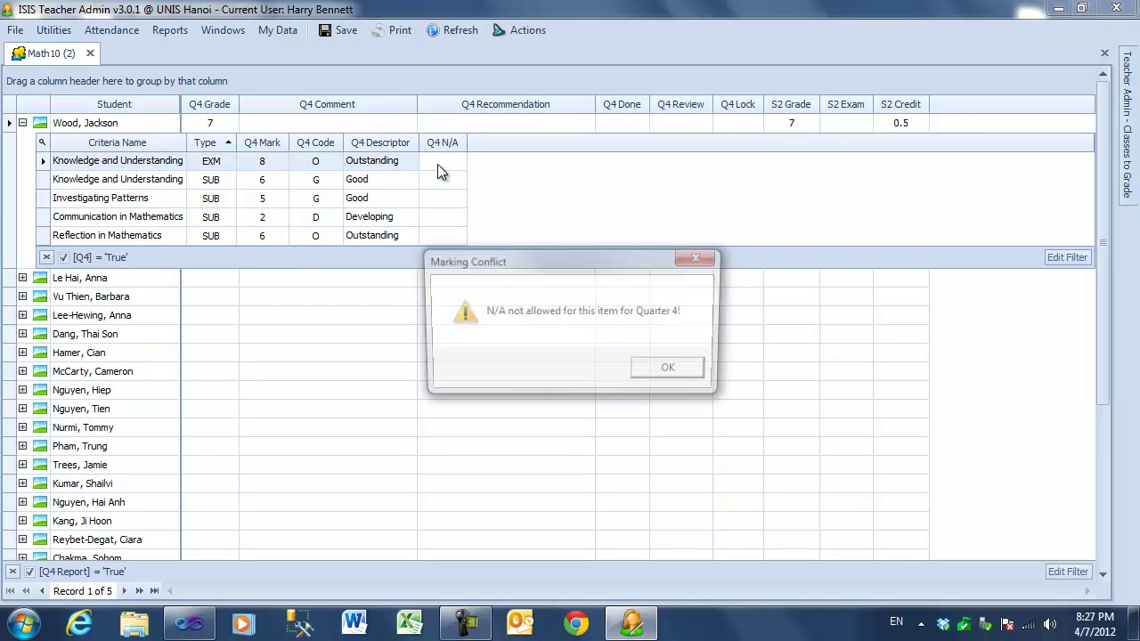
pyautogui.click(678, 373)
pyautogui.click(619, 366)
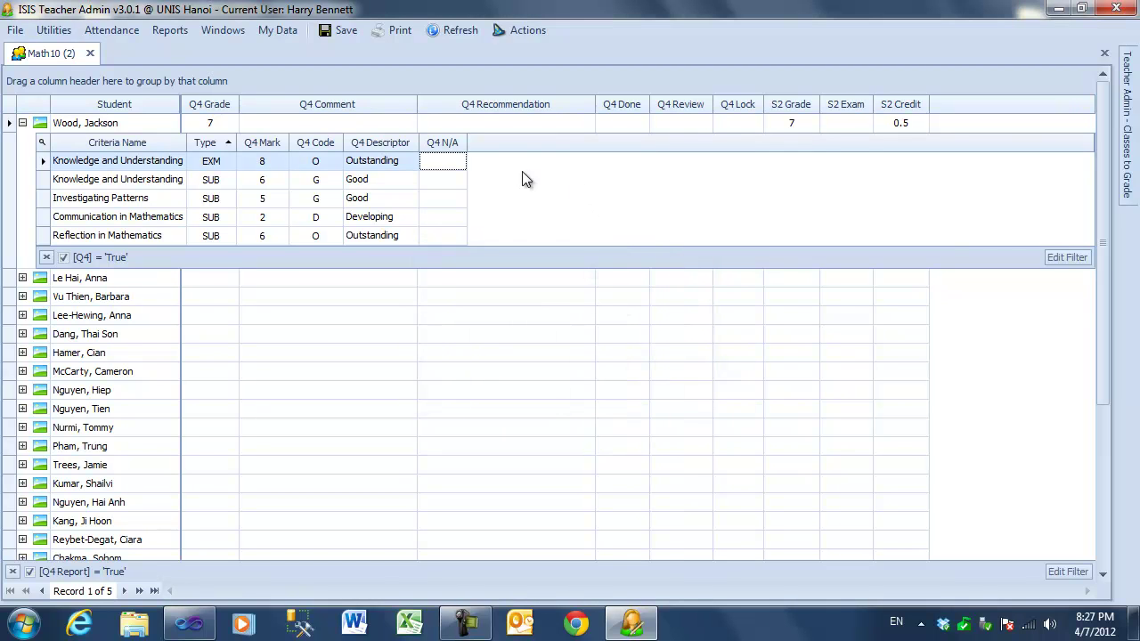
# Open the first student's Q4 Comment for editing and mark the student as Q4 Done.
pyautogui.click(623, 122)
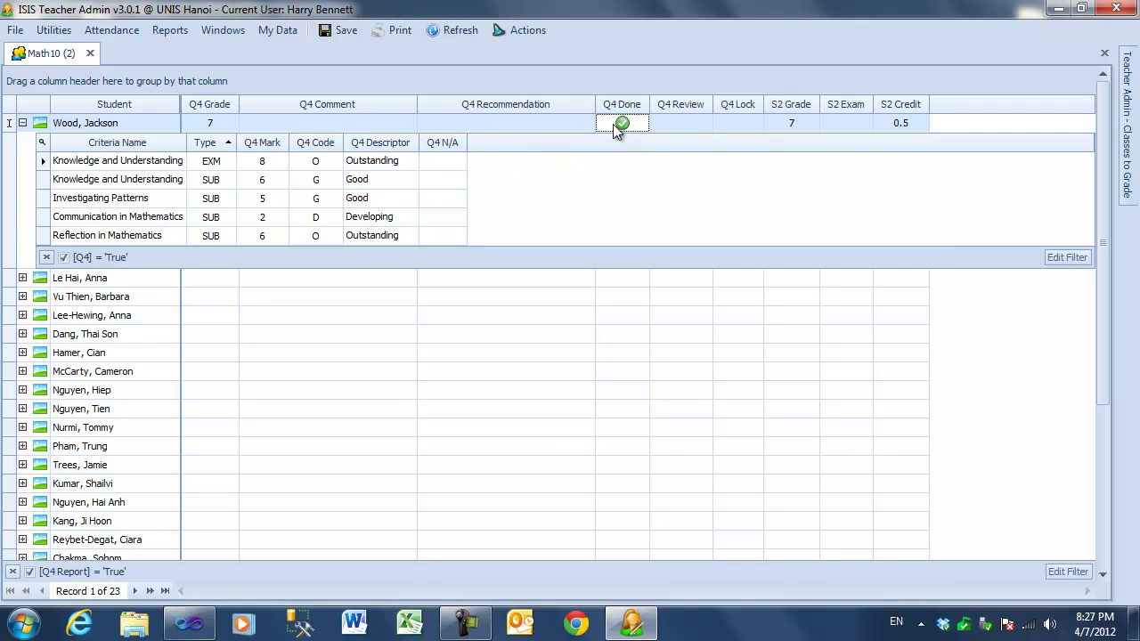
pyautogui.click(337, 128)
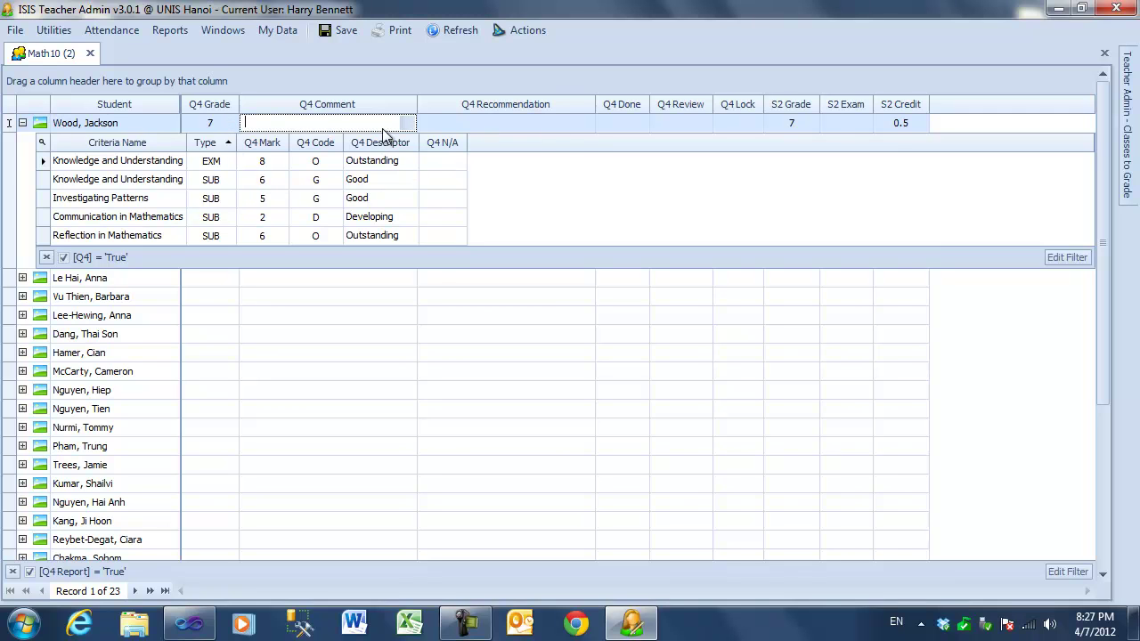
pyautogui.click(618, 125)
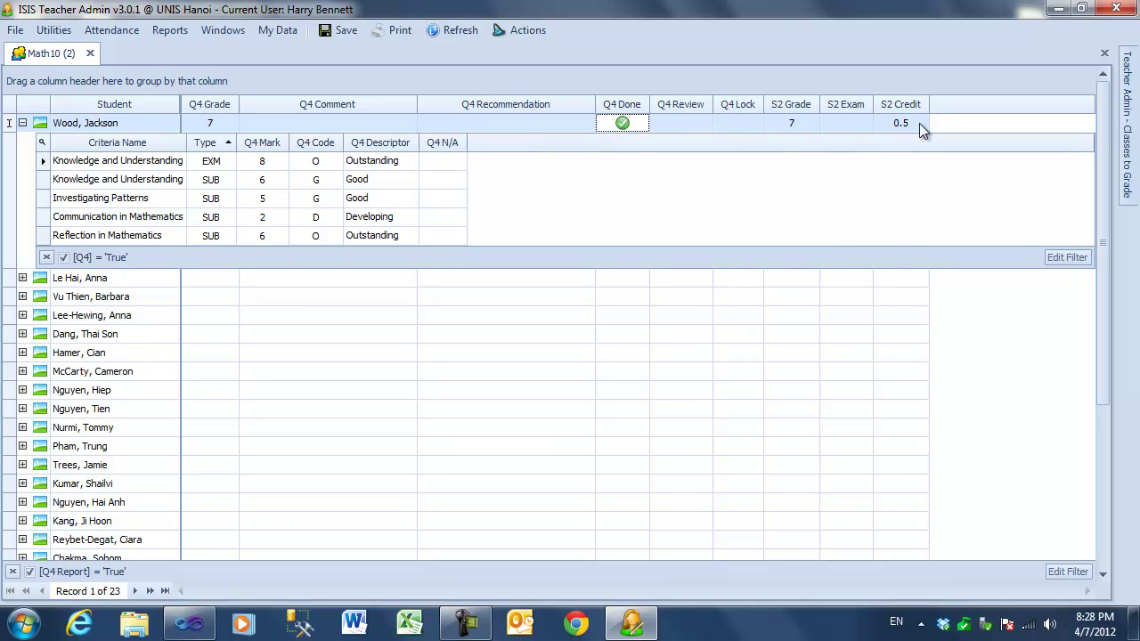
# Look at the first student's S2 Grade choices and the S2 Exam and S2 Credit fields.
pyautogui.click(807, 129)
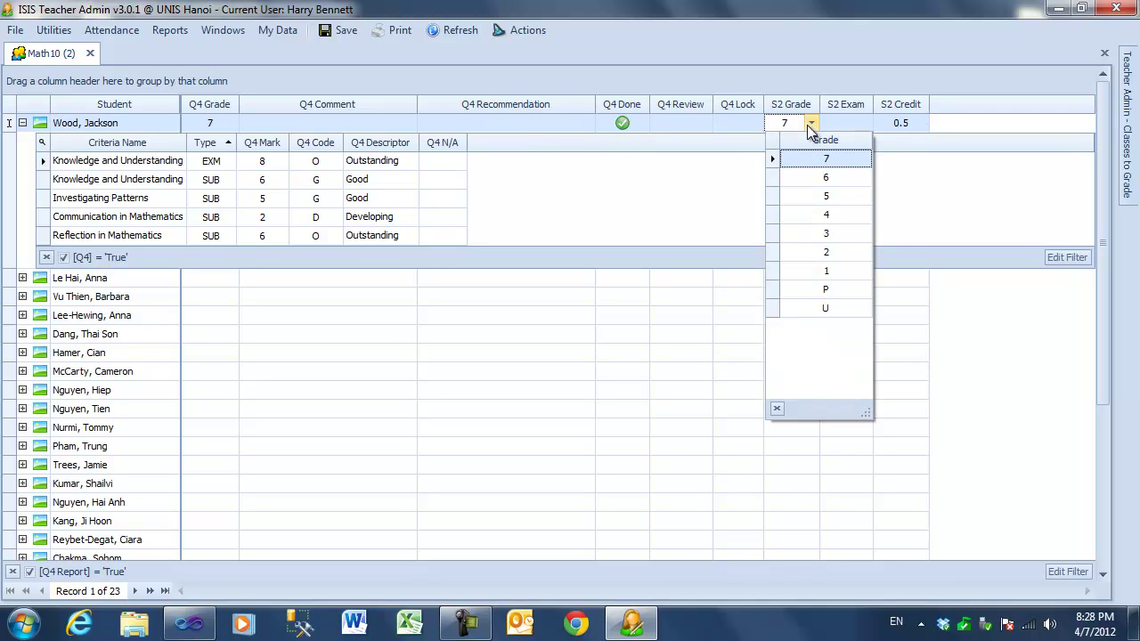
pyautogui.click(812, 126)
pyautogui.click(811, 126)
pyautogui.click(909, 186)
pyautogui.click(919, 123)
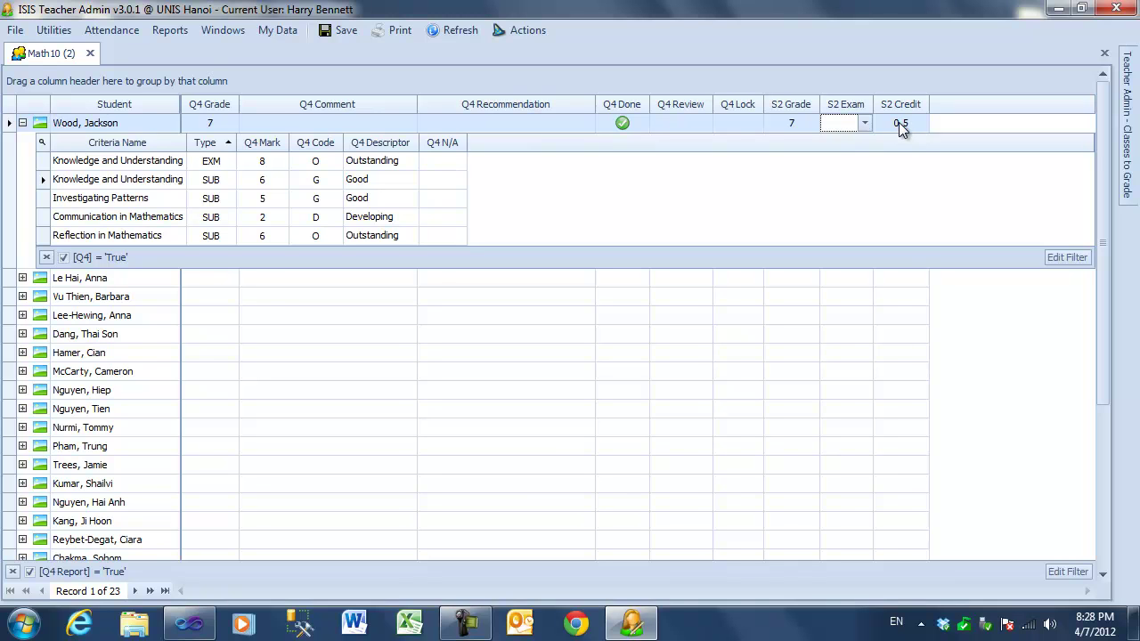
pyautogui.click(443, 200)
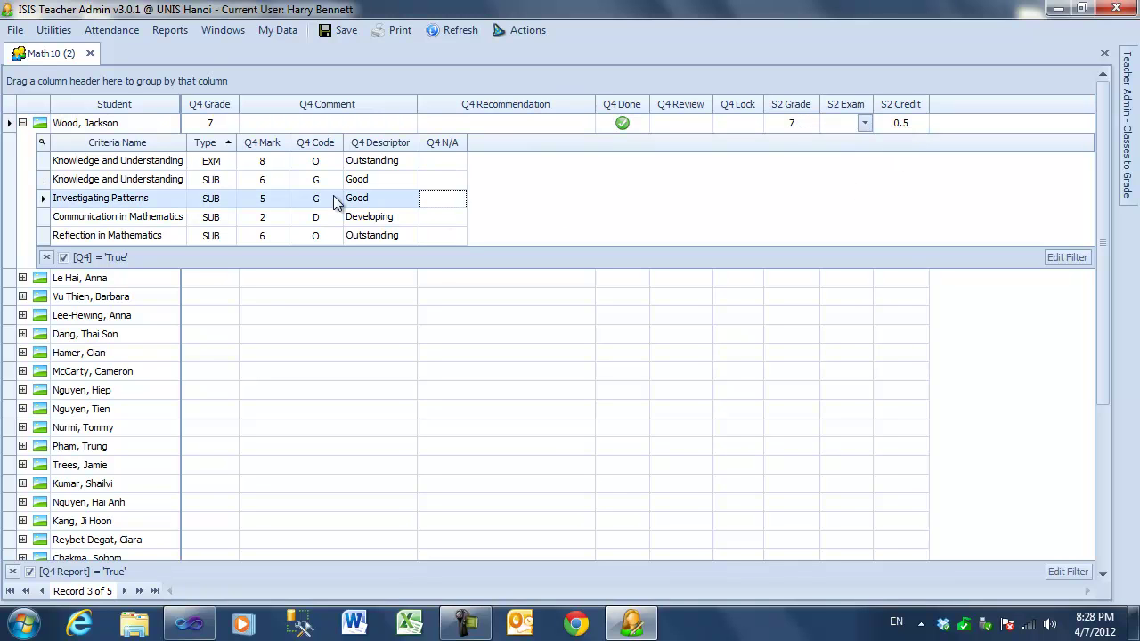
# Collapse the first student's criteria and save the Math10 (2) grades.
pyautogui.click(22, 124)
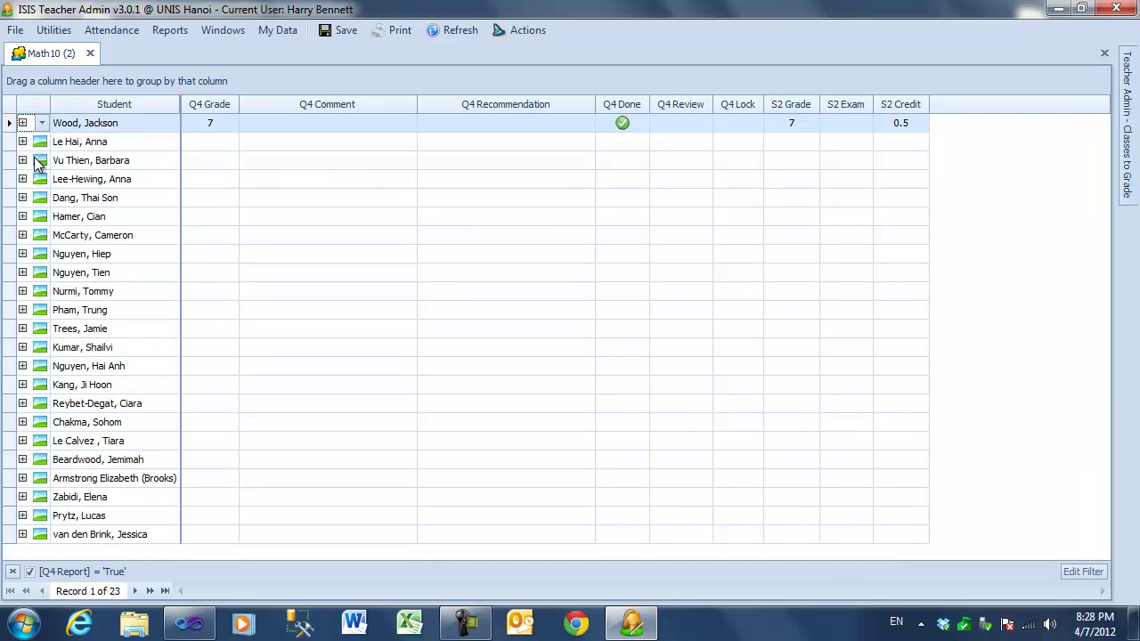
pyautogui.click(345, 32)
# Add the Q2 Grade, Q3 Grade and Q2 Comment columns before Q4 Grade in the Math10 (2) sheet and narrow Q2 Comment.
pyautogui.rightClick(514, 97)
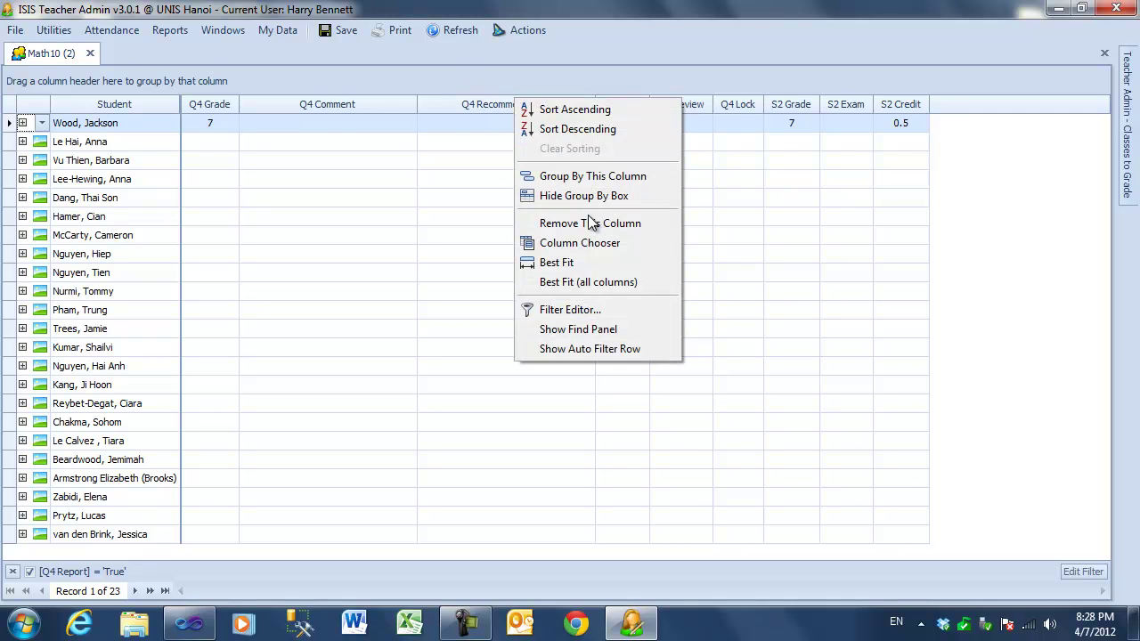
pyautogui.click(586, 246)
pyautogui.moveTo(706, 336); pyautogui.dragTo(706, 377)
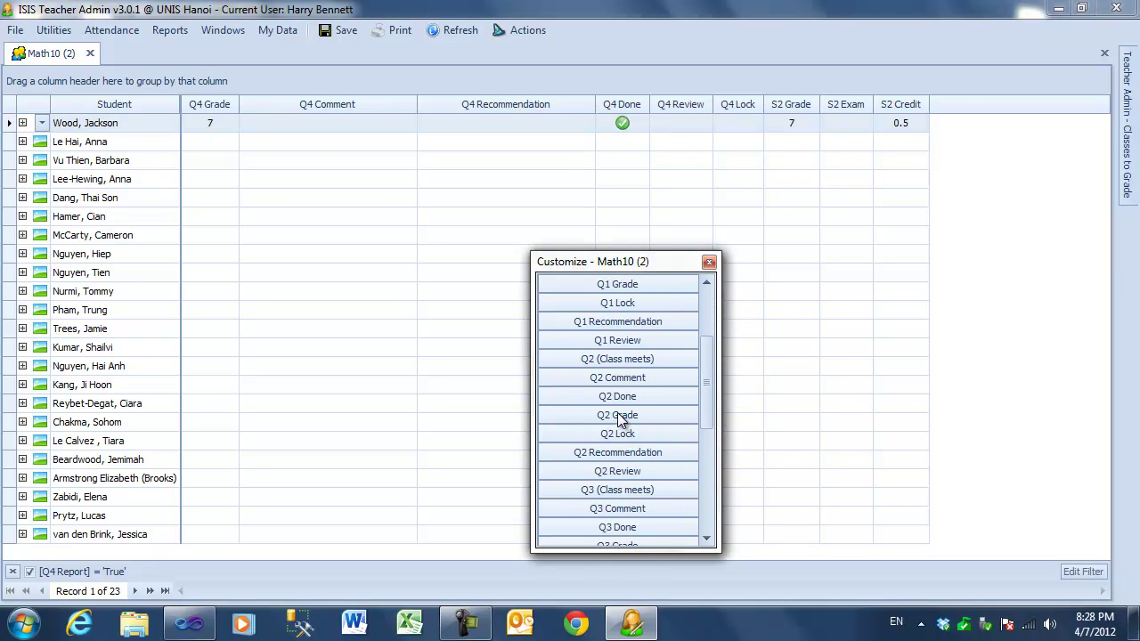
pyautogui.moveTo(621, 418); pyautogui.dragTo(195, 117)
pyautogui.moveTo(633, 525); pyautogui.dragTo(233, 117)
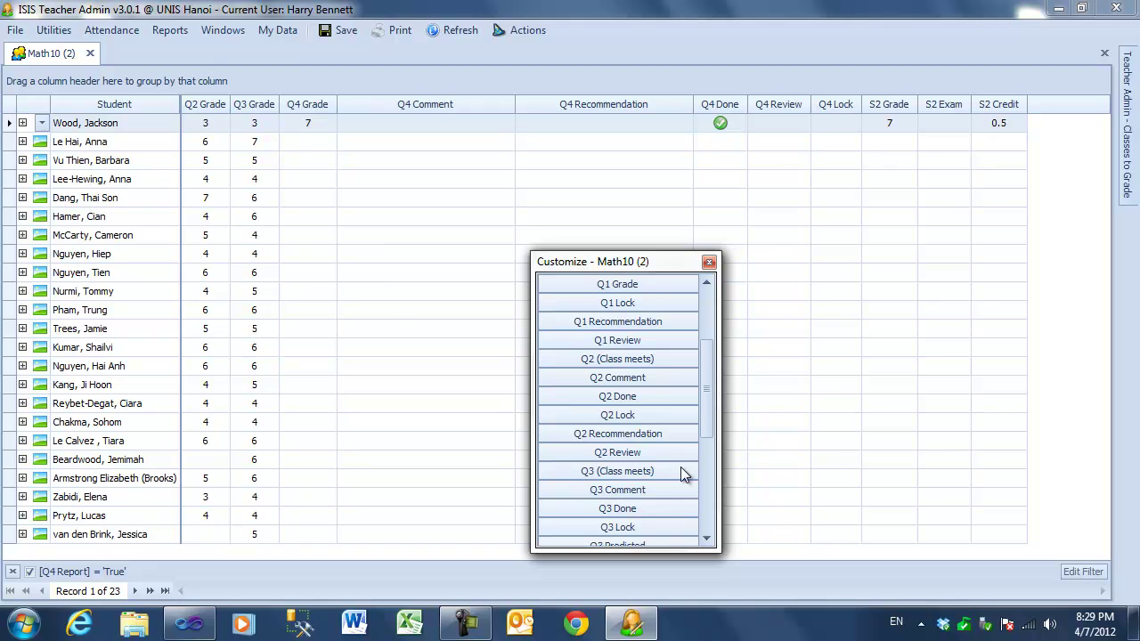
pyautogui.moveTo(635, 382); pyautogui.dragTo(279, 121)
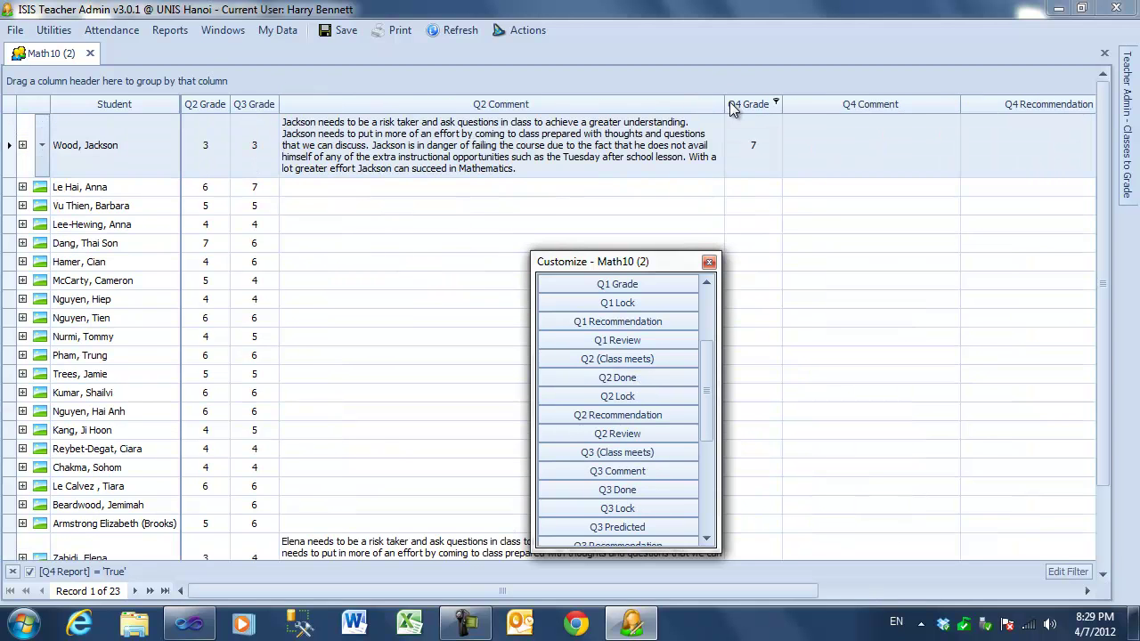
pyautogui.moveTo(724, 103); pyautogui.dragTo(579, 106)
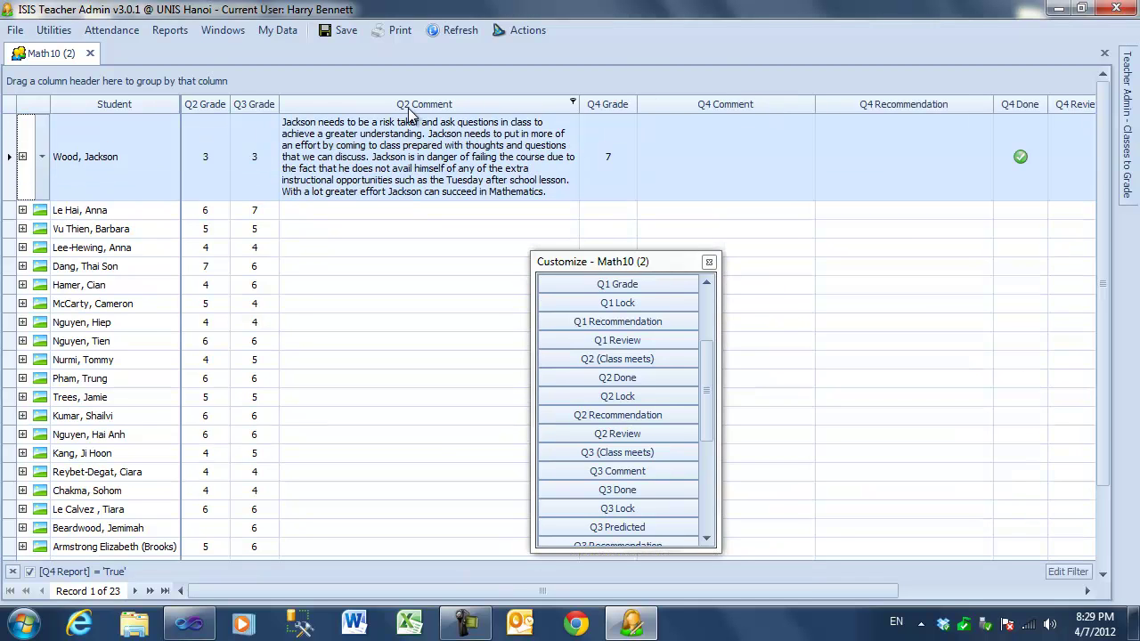
# Remove the Q2 Comment, Q3 Grade and Q2 Grade columns from the Math10 (2) sheet and close the column chooser.
pyautogui.moveTo(435, 108); pyautogui.dragTo(629, 341)
pyautogui.moveTo(253, 105); pyautogui.dragTo(587, 307)
pyautogui.moveTo(217, 105); pyautogui.dragTo(587, 343)
pyautogui.click(709, 261)
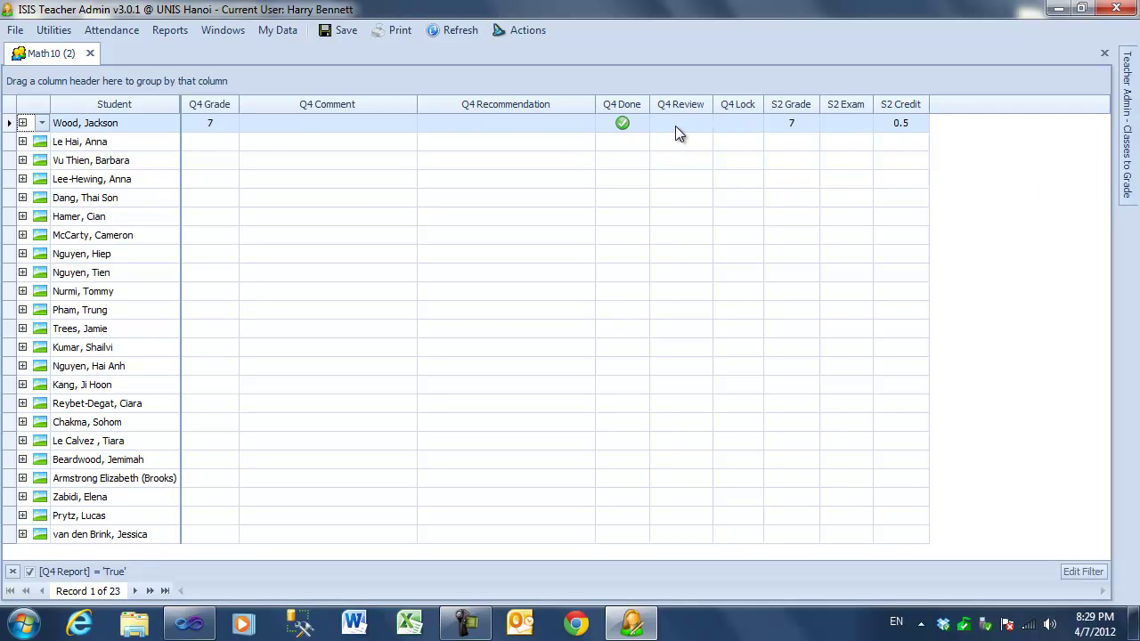
# List the classes to review for Quarter 4 and expand the Hum06 (1) class.
pyautogui.moveTo(1129, 142)
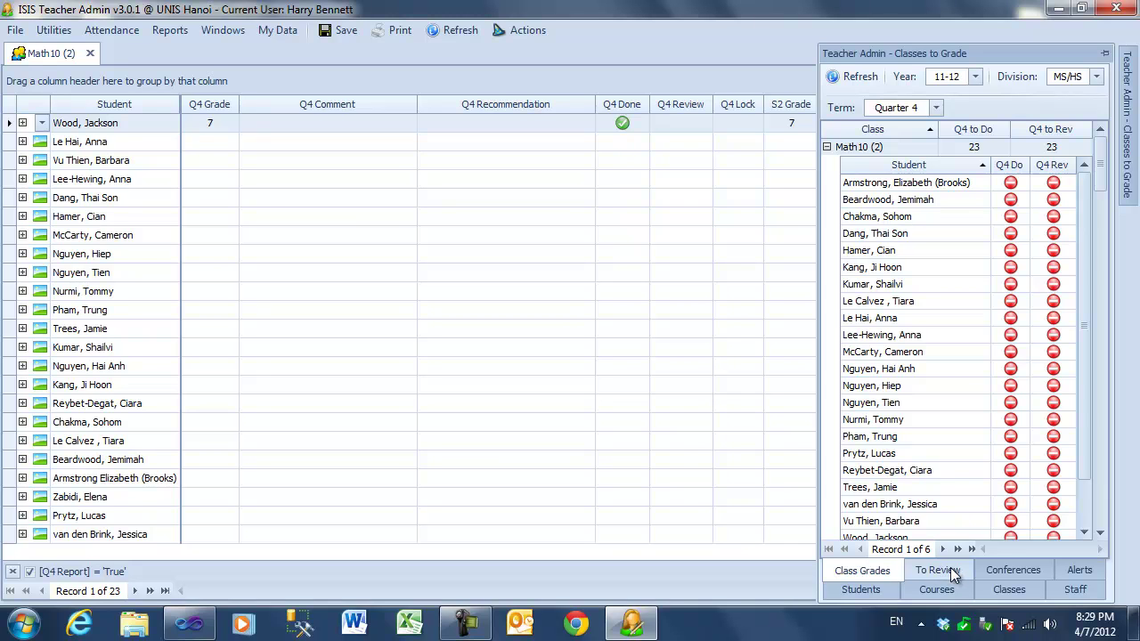
pyautogui.click(1104, 54)
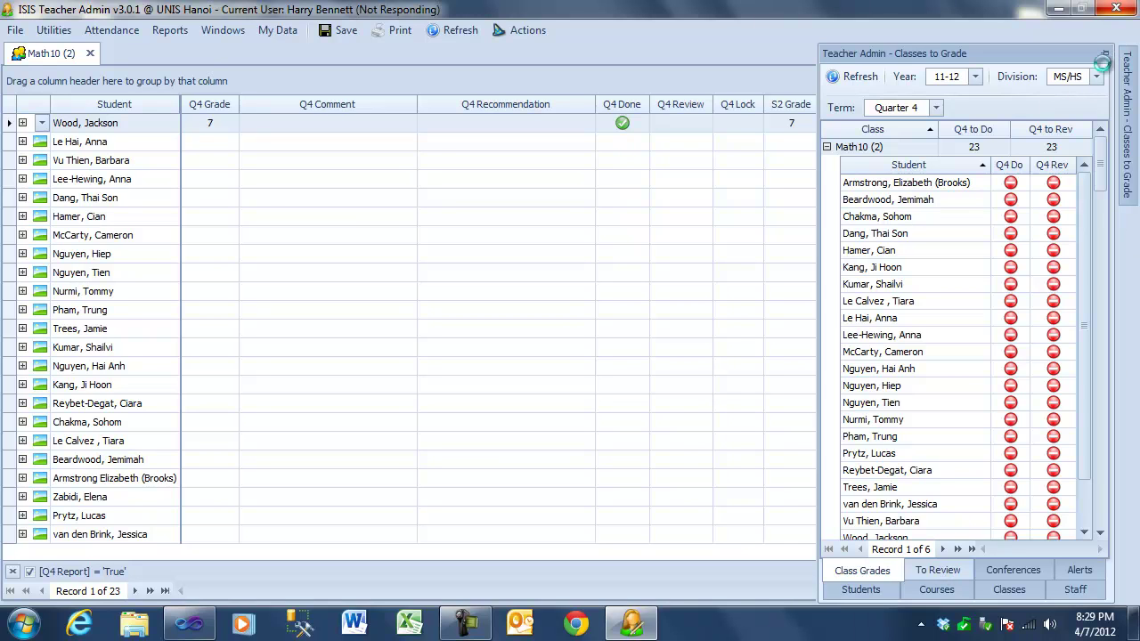
pyautogui.click(944, 574)
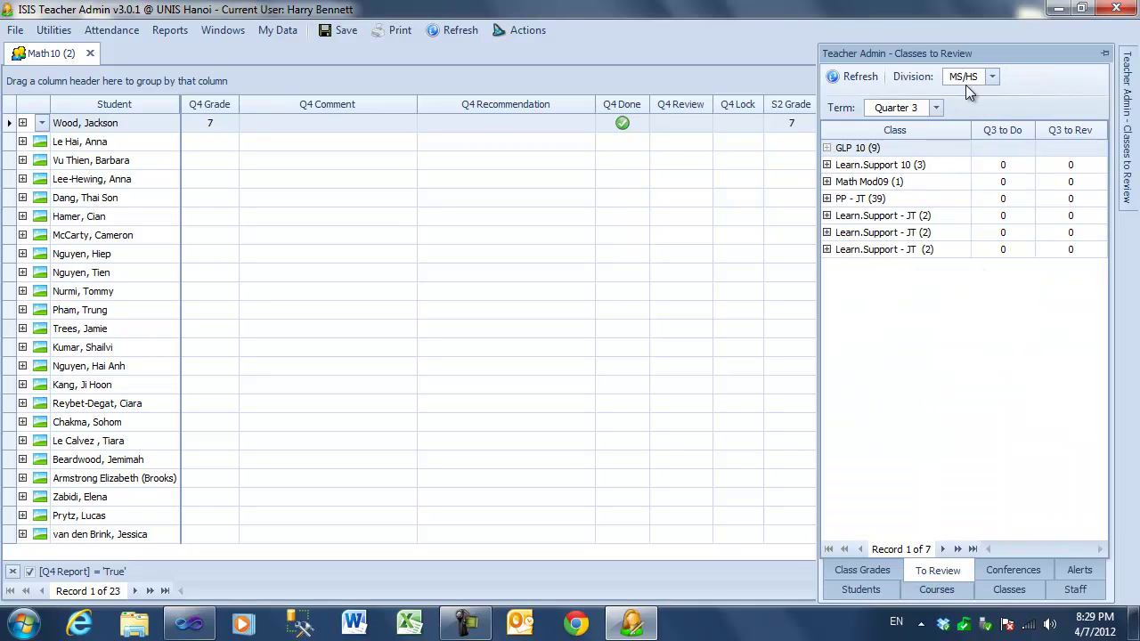
pyautogui.click(936, 108)
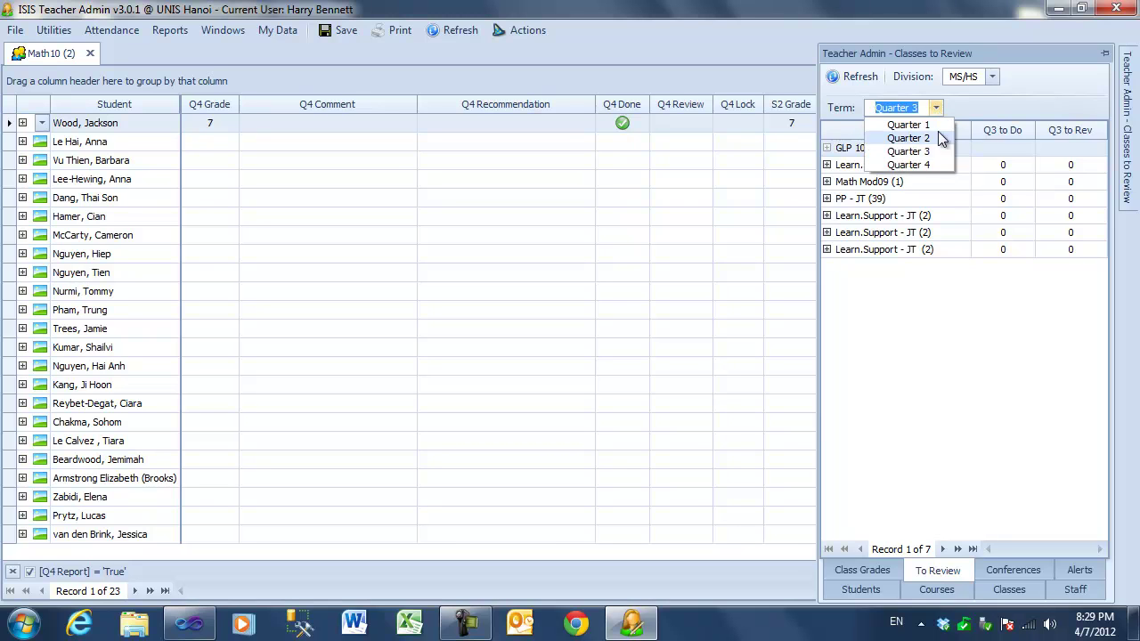
pyautogui.click(924, 165)
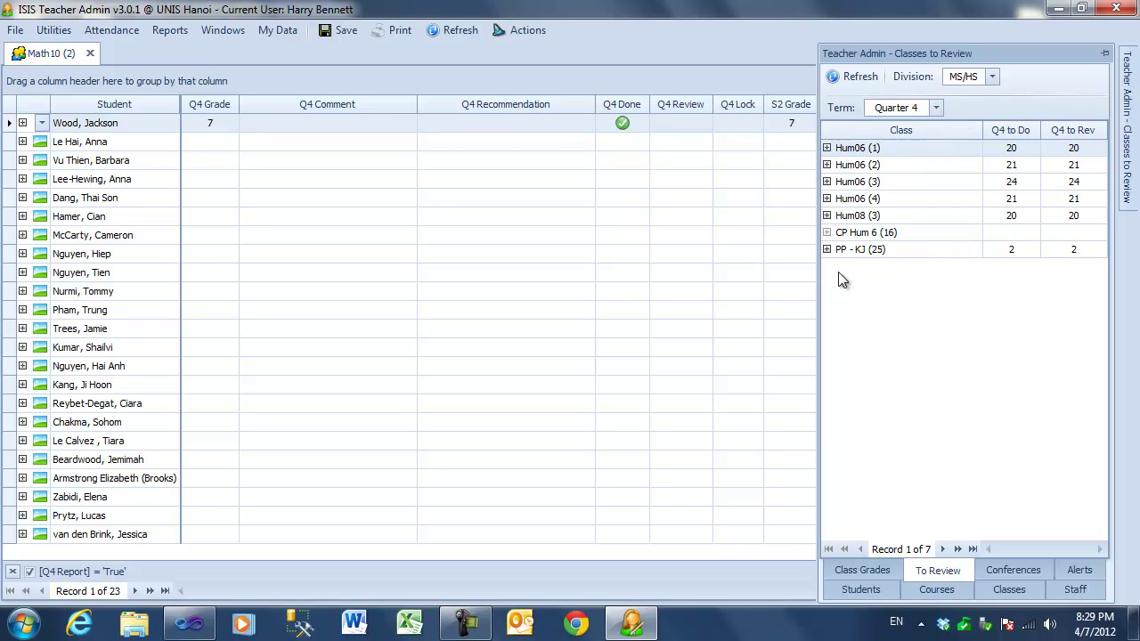
pyautogui.click(826, 148)
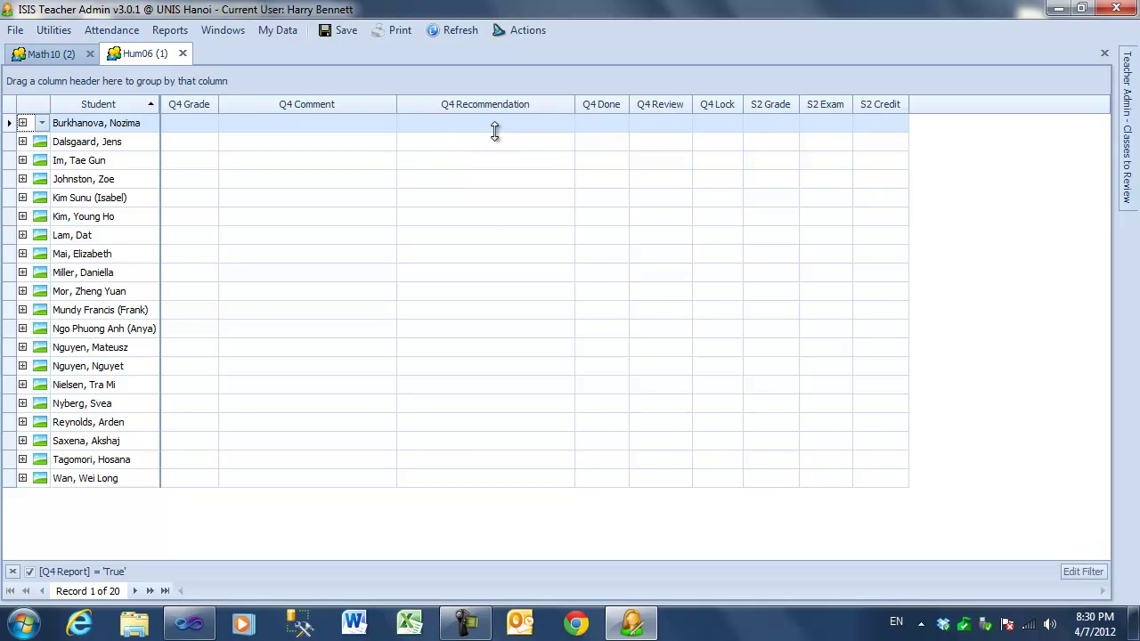
# Add the Q4 Rev Note column before Q4 Done in the Hum06 (1) sheet and select the first student's review note.
pyautogui.rightClick(535, 104)
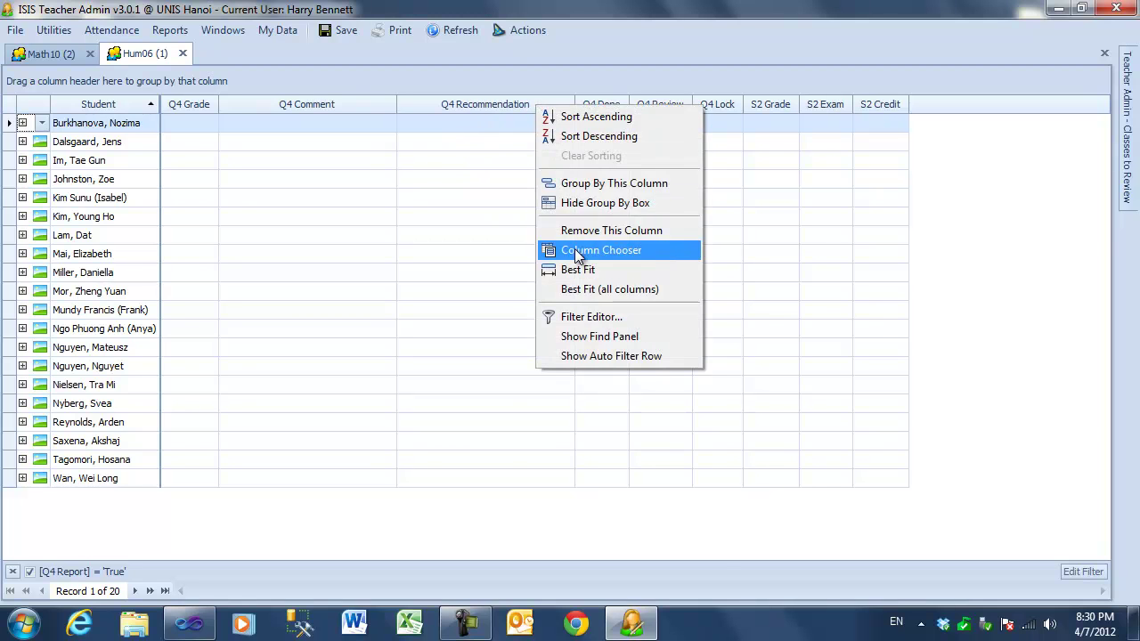
pyautogui.click(575, 250)
pyautogui.moveTo(706, 313); pyautogui.dragTo(704, 450)
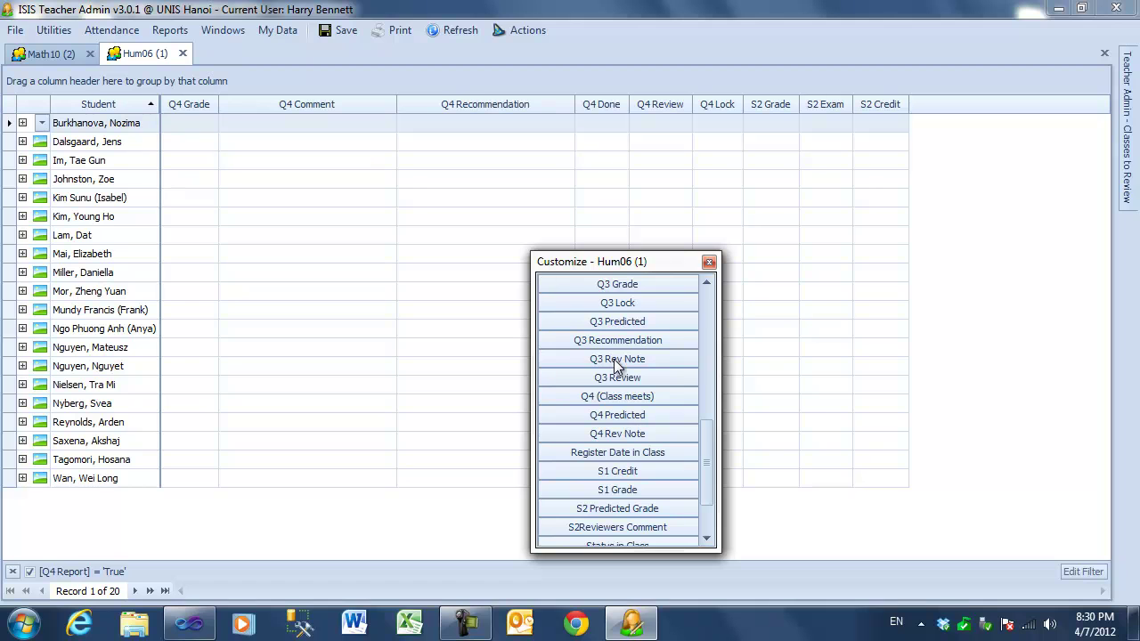
pyautogui.moveTo(624, 440); pyautogui.dragTo(590, 146)
pyautogui.click(709, 262)
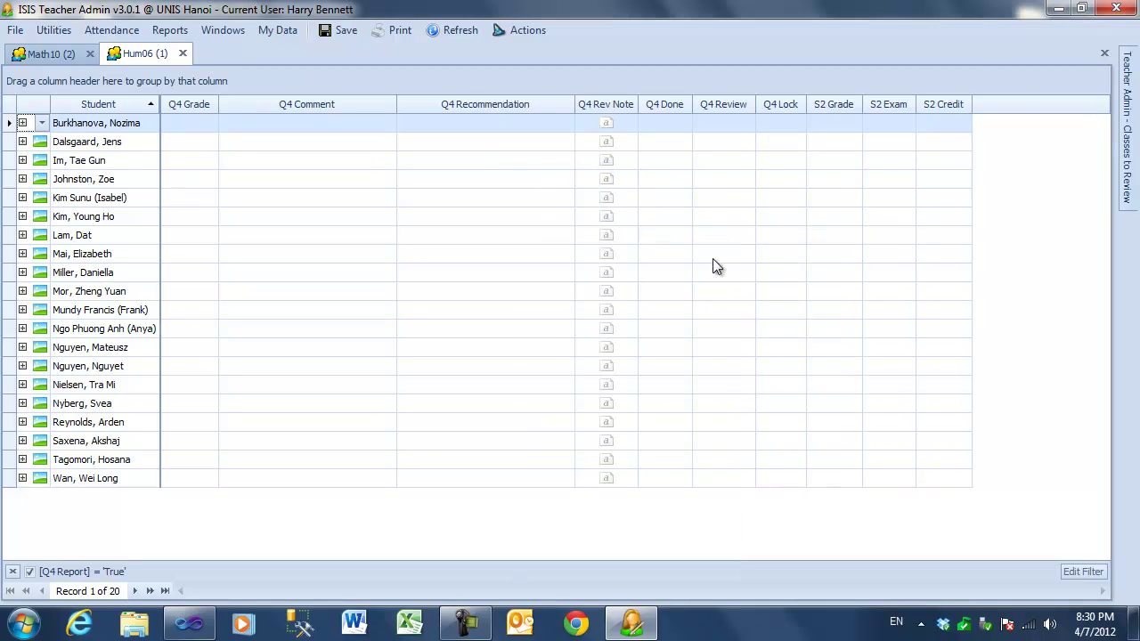
pyautogui.click(603, 125)
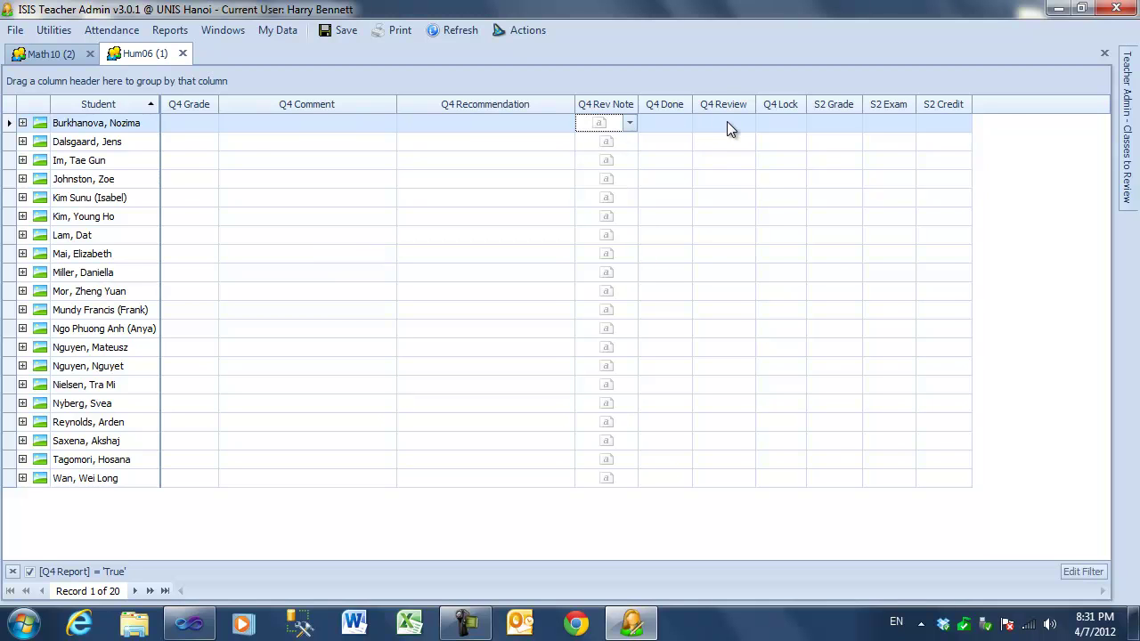
# Look through the Hum06 (1) students' Q4 done and review statuses in the classes to review.
pyautogui.moveTo(1128, 107)
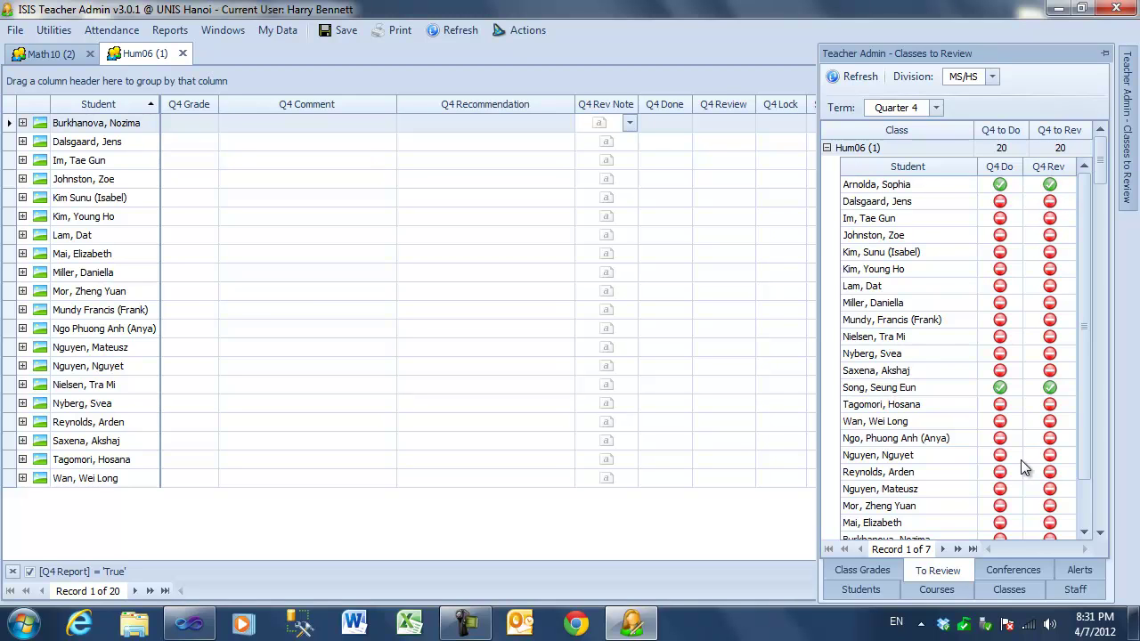
pyautogui.scroll(-1, 1086, 513)
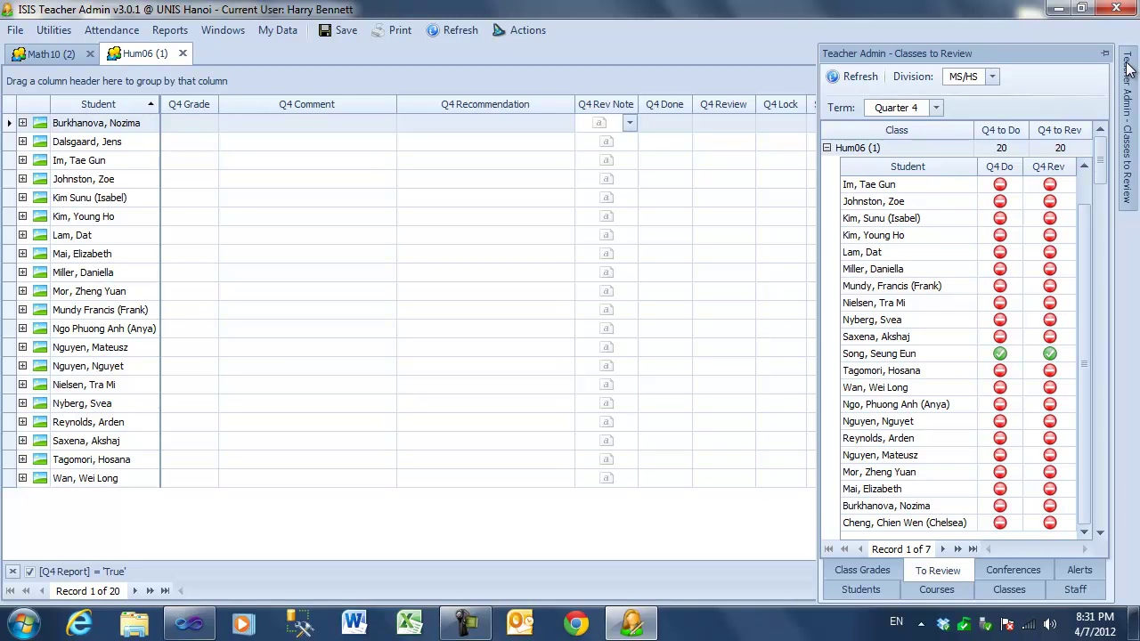